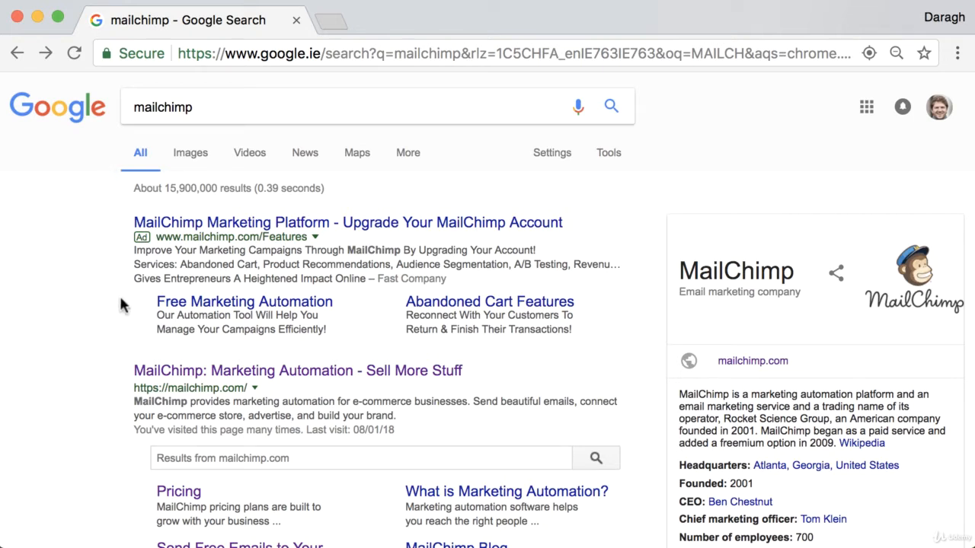
- Open mailchimp.com from the Google results for 'mailchimp'
{"action": "scroll", "coordinate": [115, 350], "scroll_direction": "down", "scroll_amount": 3}
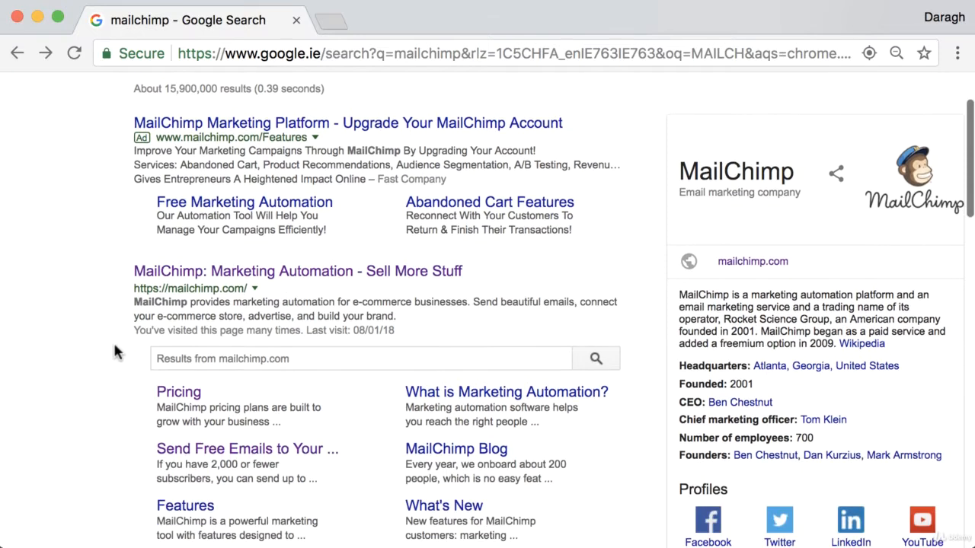
{"action": "scroll", "coordinate": [128, 272], "scroll_direction": "up", "scroll_amount": 3}
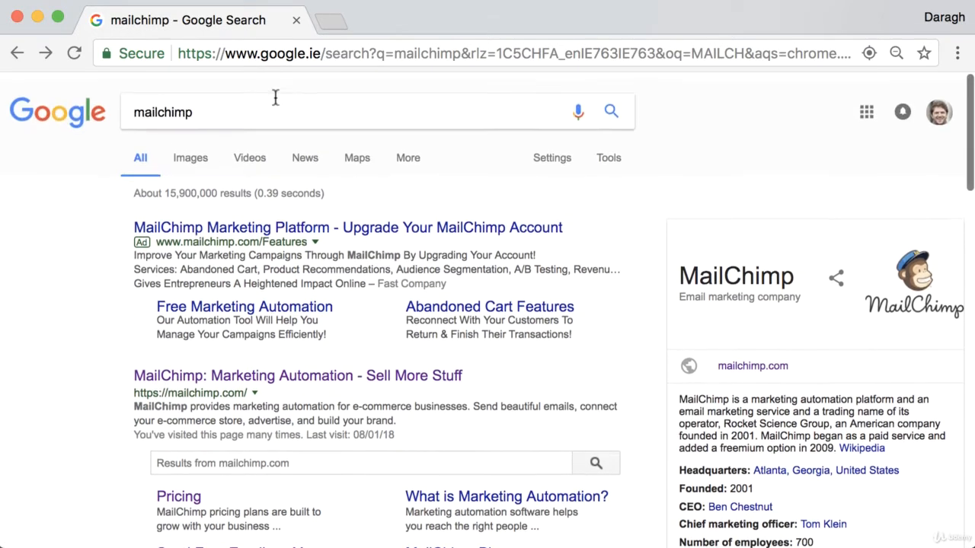
{"action": "scroll", "coordinate": [91, 312], "scroll_direction": "down", "scroll_amount": 1}
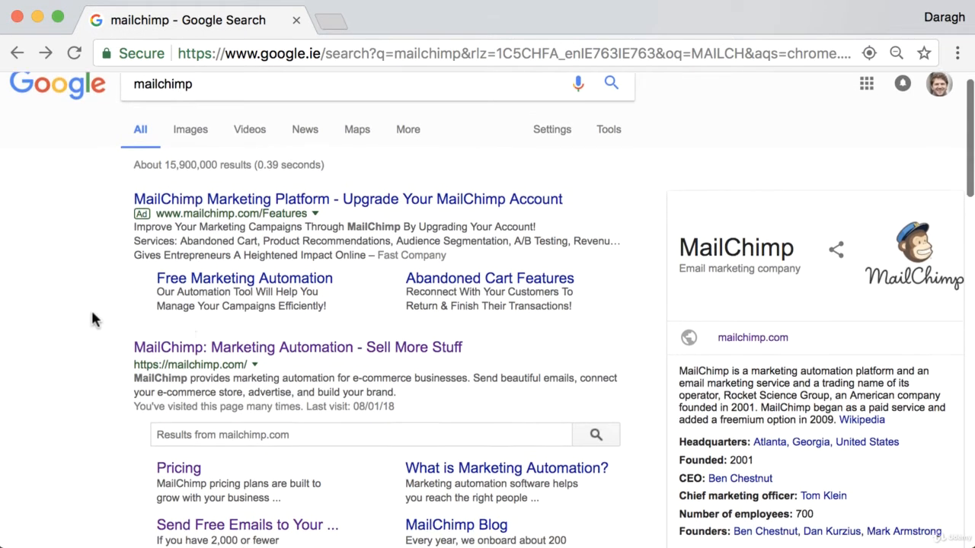
{"action": "left_click", "coordinate": [218, 346]}
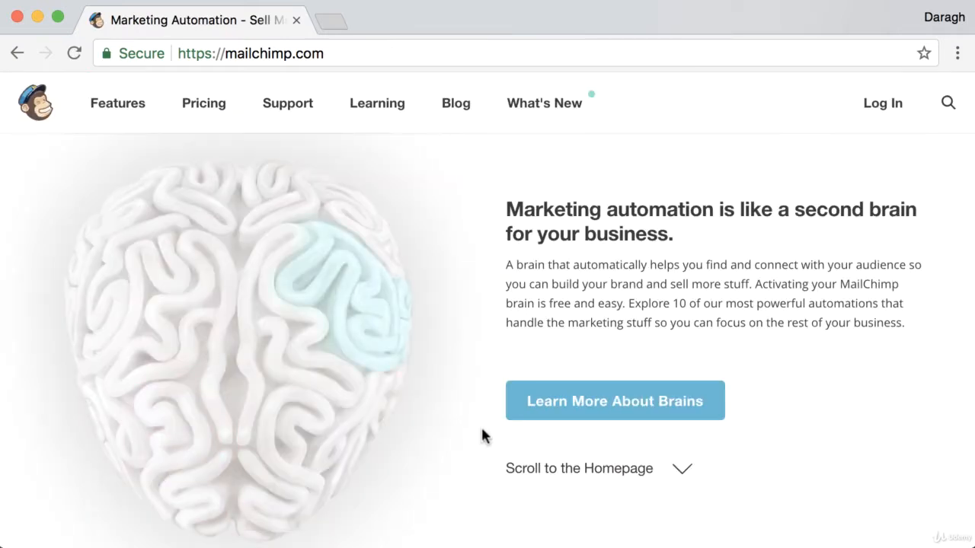
- Go from the MailChimp homepage to the Lists page and start a new list with Create List
{"action": "left_click", "coordinate": [546, 472]}
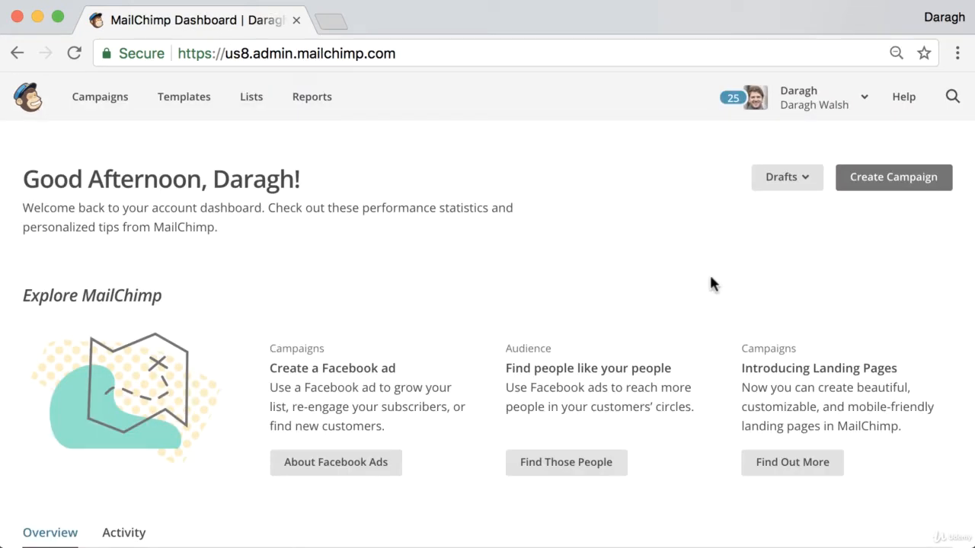
{"action": "left_click", "coordinate": [257, 109]}
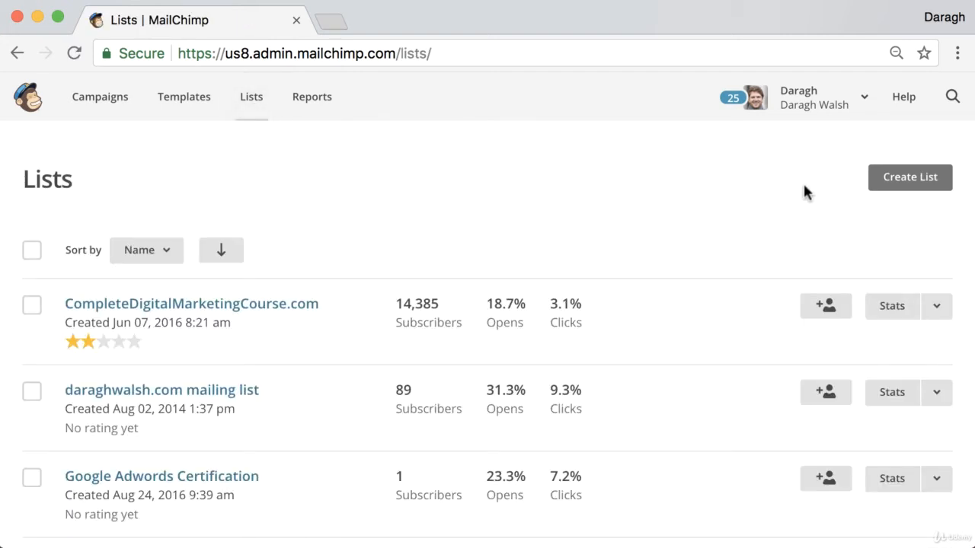
{"action": "left_click", "coordinate": [880, 183]}
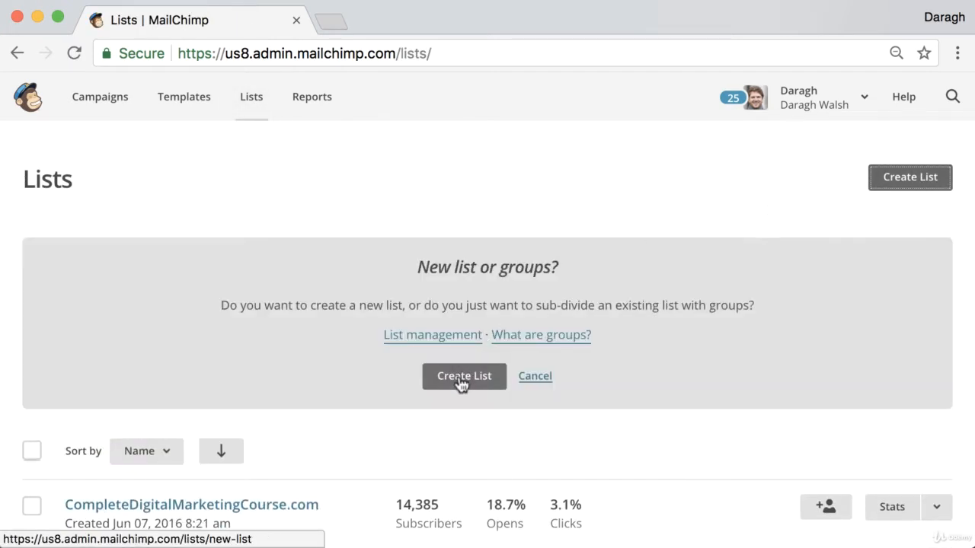
- Choose a brand-new list rather than groups and bring up the empty list-details form
{"action": "left_click", "coordinate": [462, 379]}
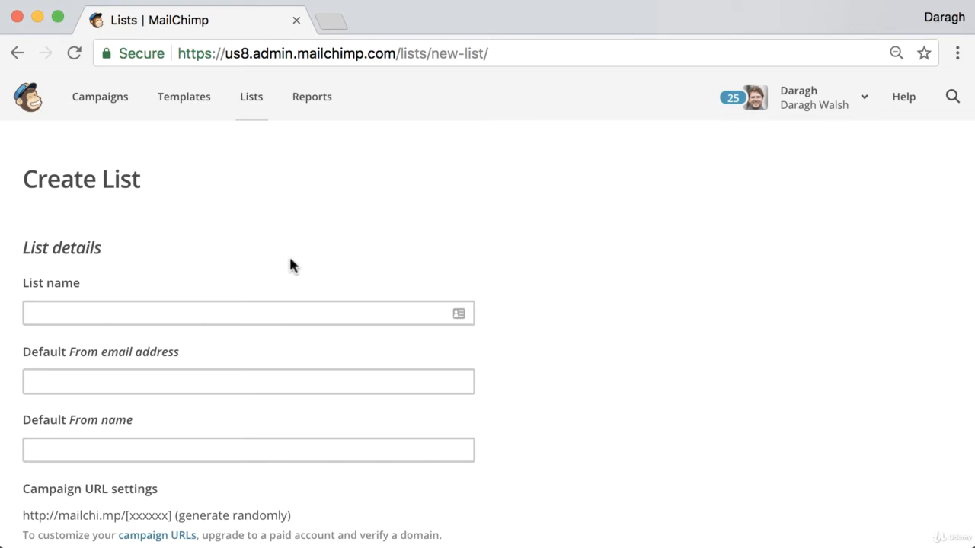
{"action": "scroll", "coordinate": [270, 266], "scroll_direction": "down", "scroll_amount": 2}
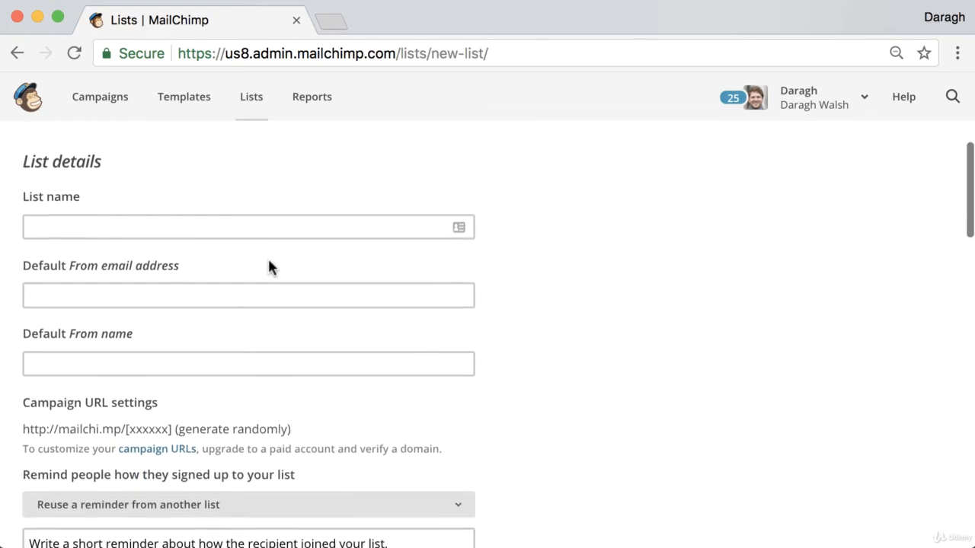
{"action": "left_click", "coordinate": [94, 226]}
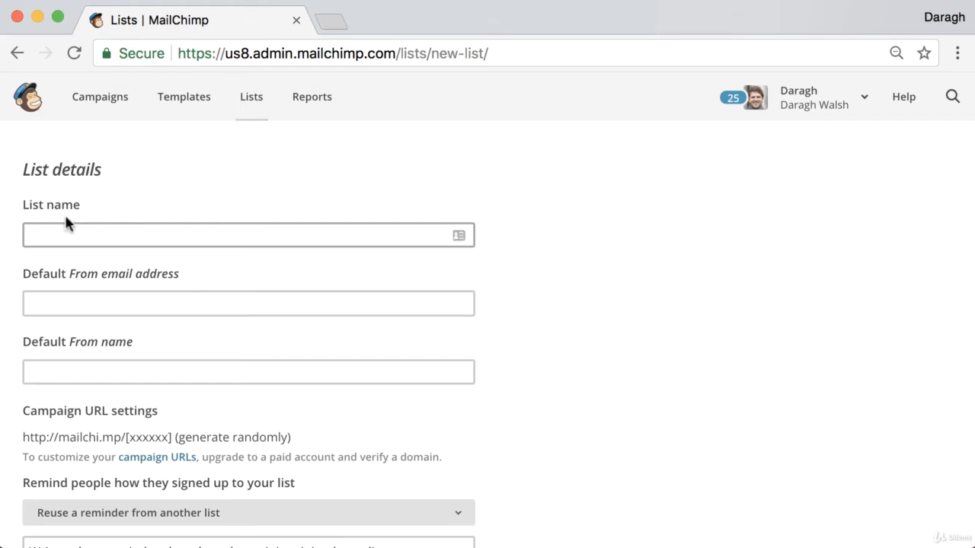
{"action": "left_click", "coordinate": [73, 228]}
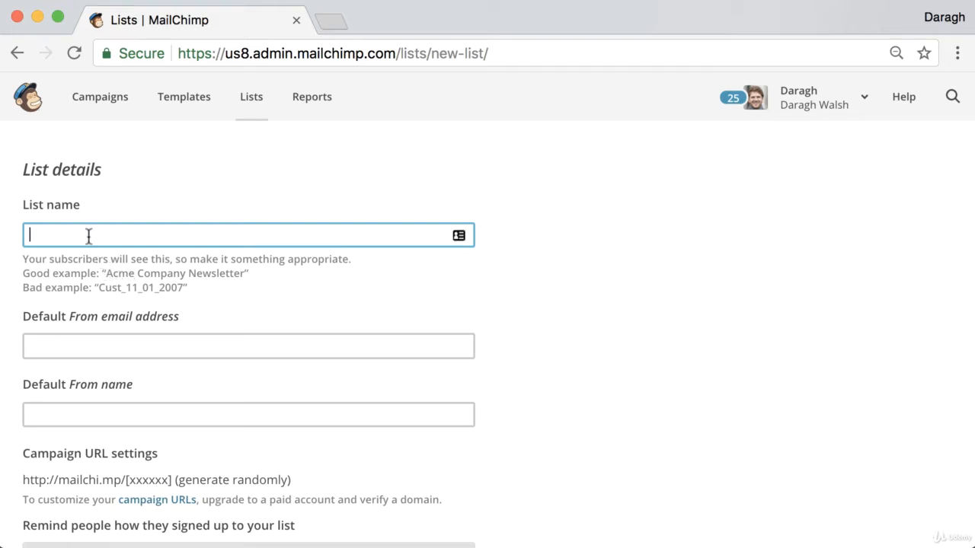
- Name the list 'Examples domain' and enter the default From email address
{"action": "type", "text": "Examples domain"}
{"action": "scroll", "coordinate": [159, 263], "scroll_direction": "down", "scroll_amount": 3}
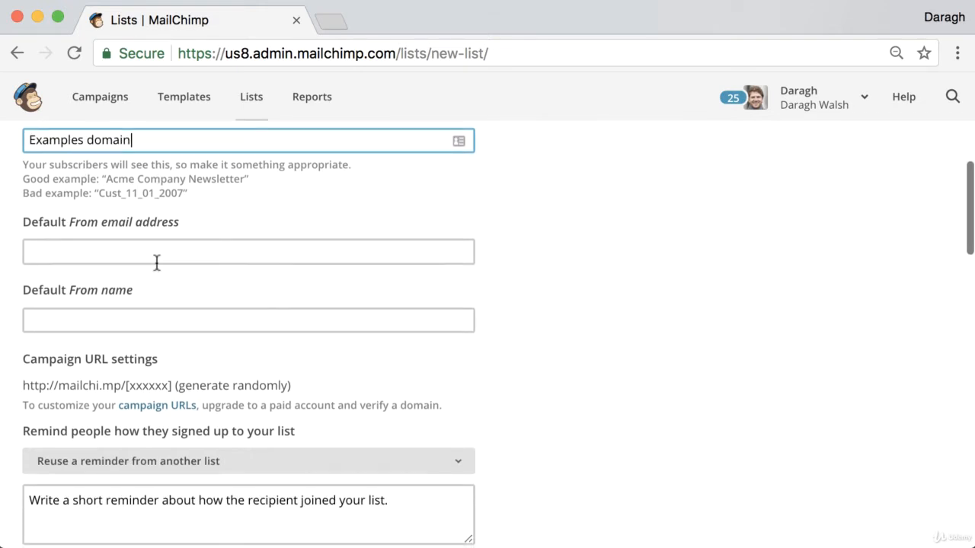
{"action": "left_click", "coordinate": [128, 242]}
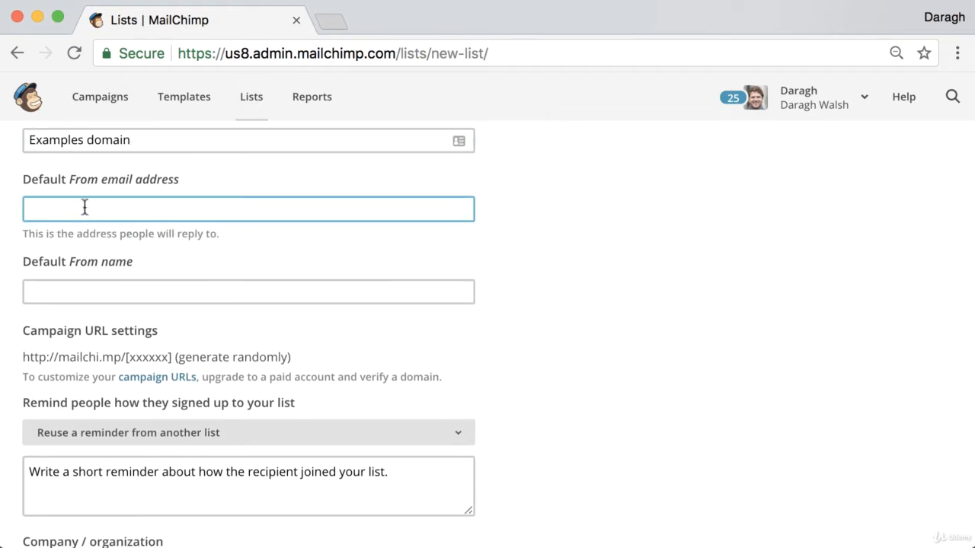
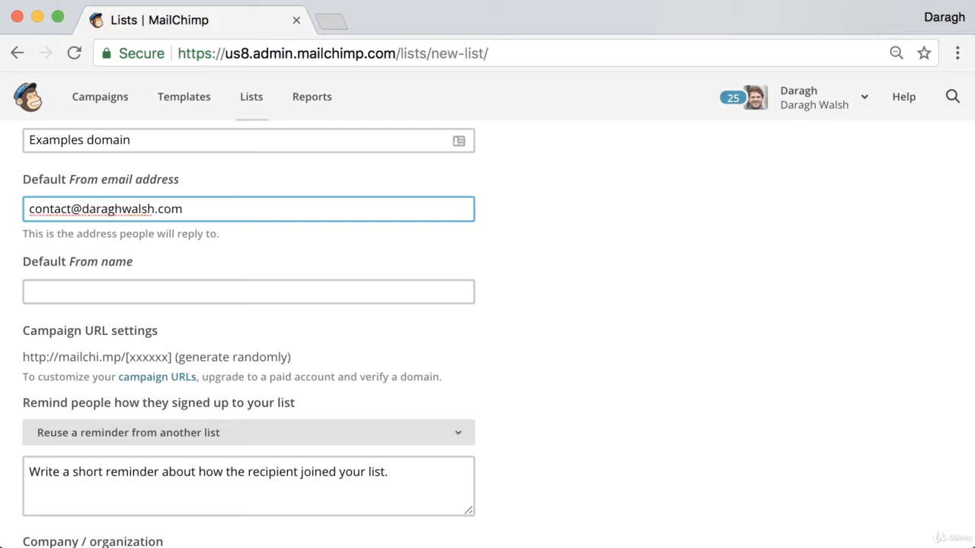
{"action": "triple_click", "coordinate": [122, 216]}
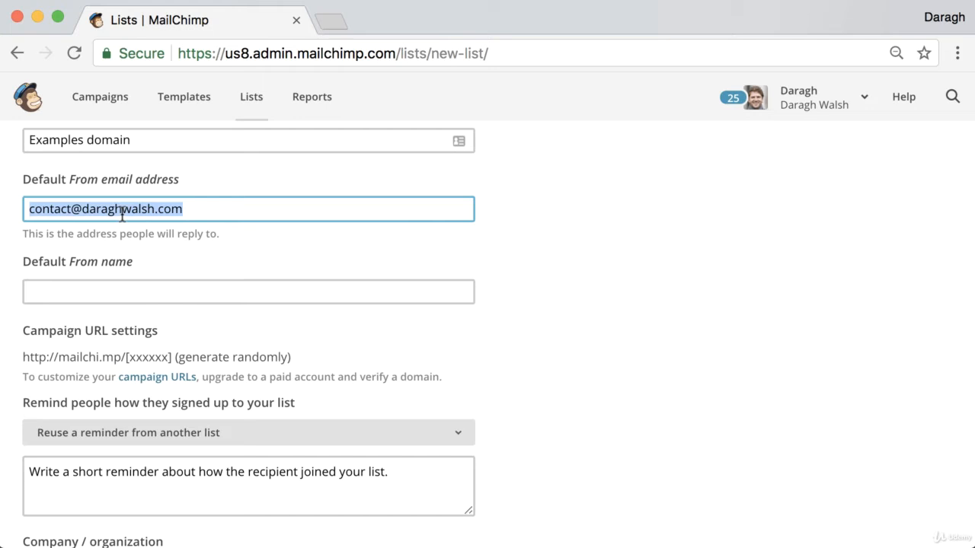
- Set the default From name to 'example domain'
{"action": "left_click", "coordinate": [115, 260]}
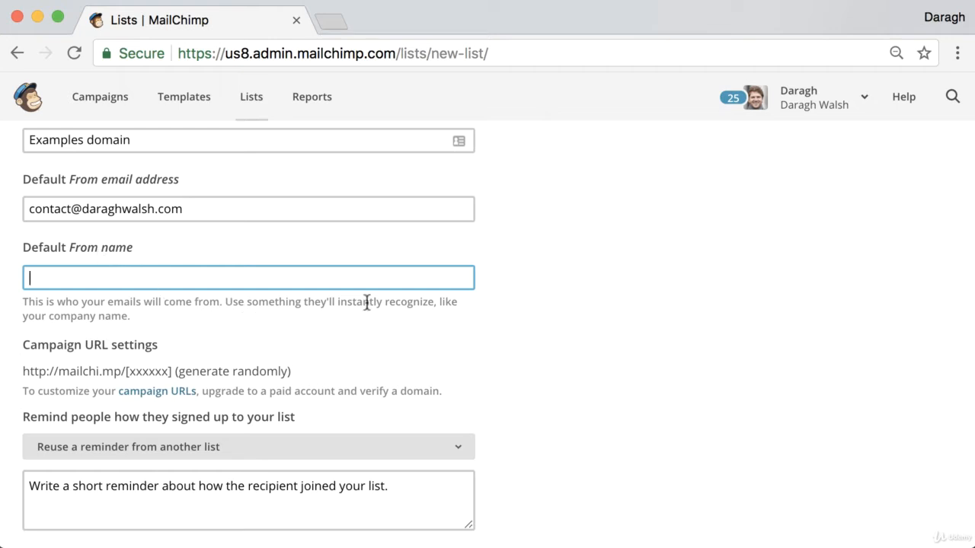
{"action": "left_click", "coordinate": [183, 282]}
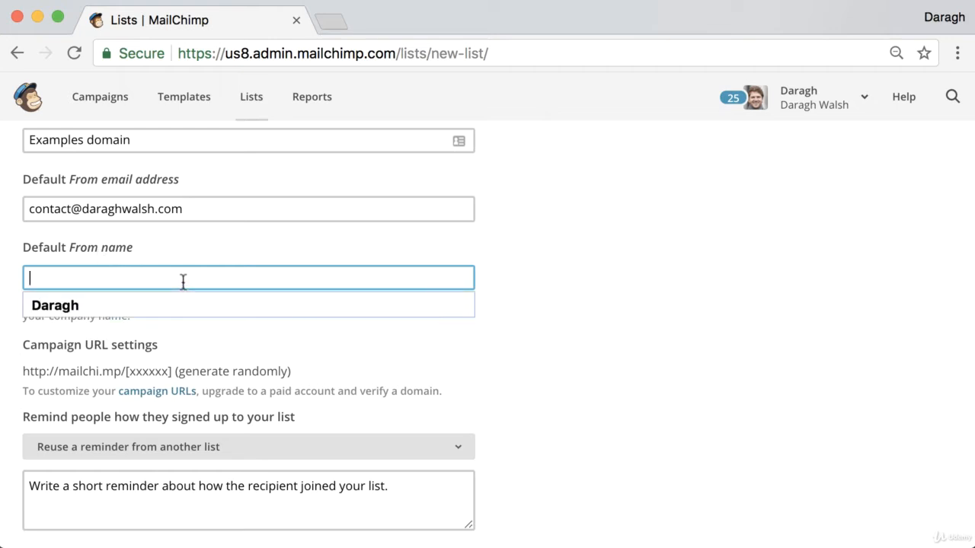
{"action": "type", "text": "example domain"}
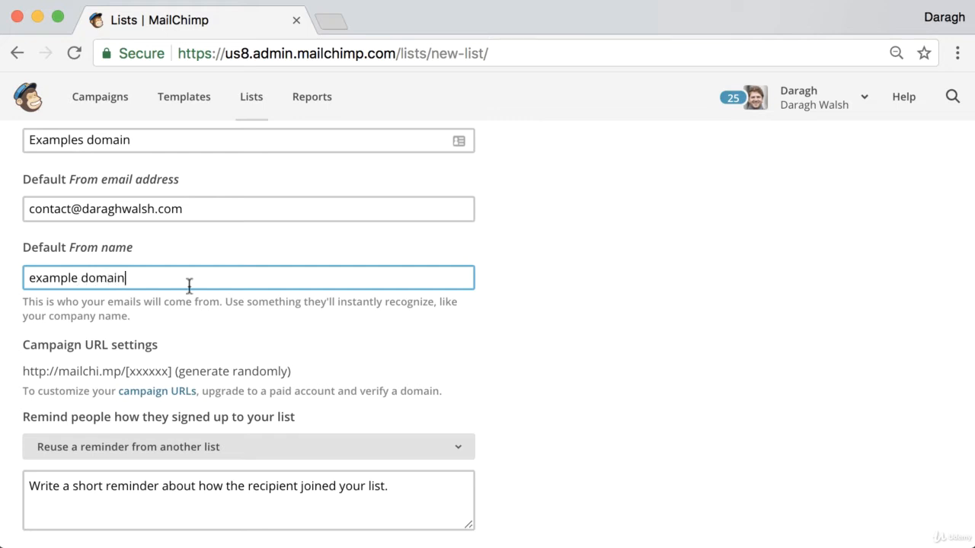
{"action": "scroll", "coordinate": [185, 322], "scroll_direction": "down", "scroll_amount": 4}
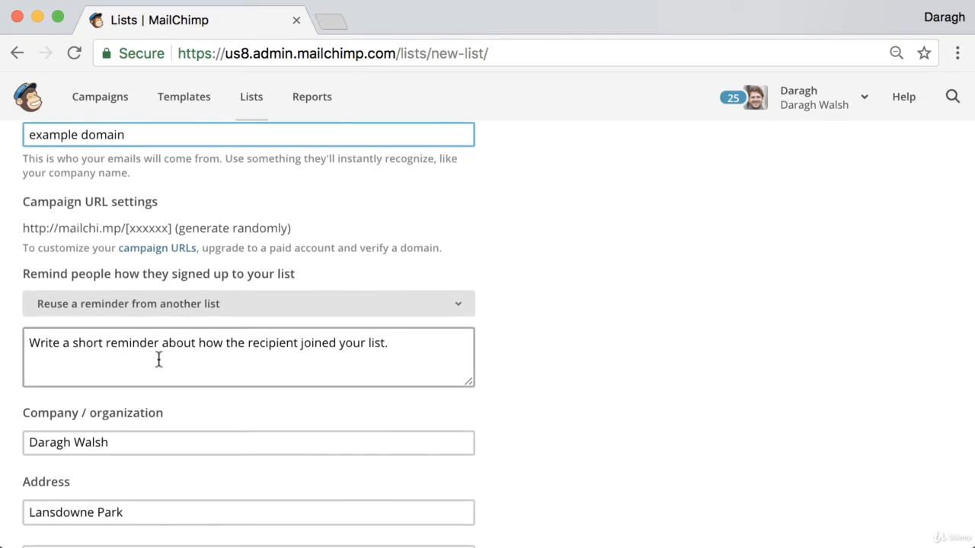
{"action": "left_click", "coordinate": [158, 359]}
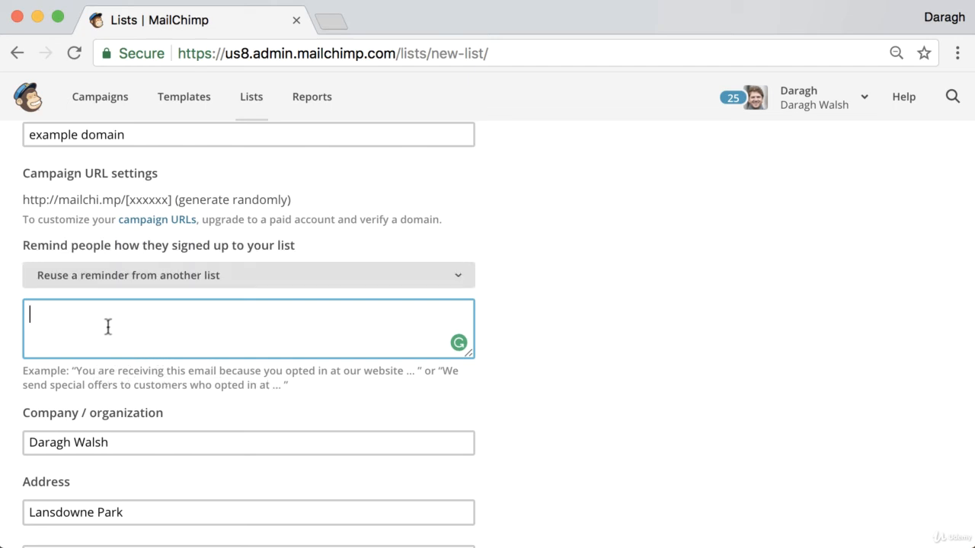
- Write the signup reminder 'You are receiving this email because you opted in on our site.'
{"action": "type", "text": "You are "}
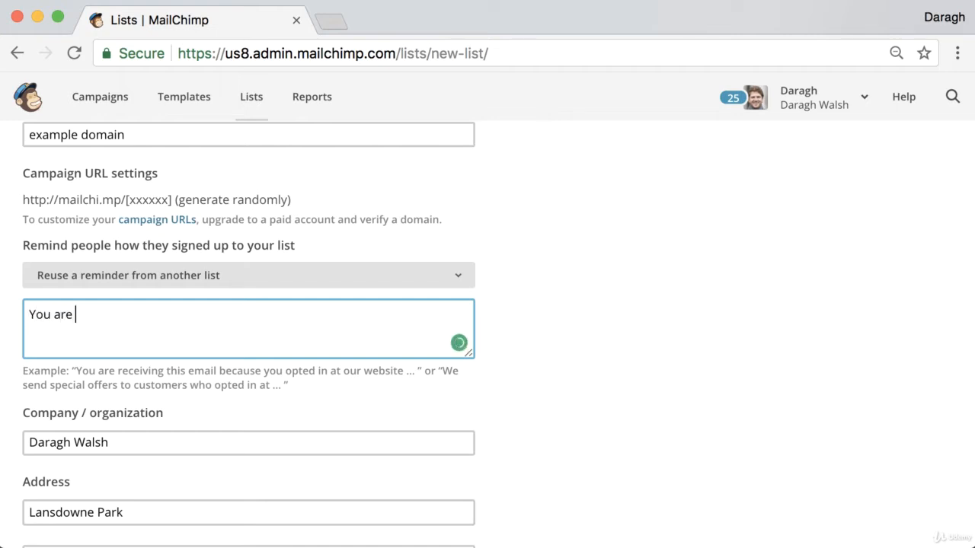
{"action": "type", "text": "receiving thie"}
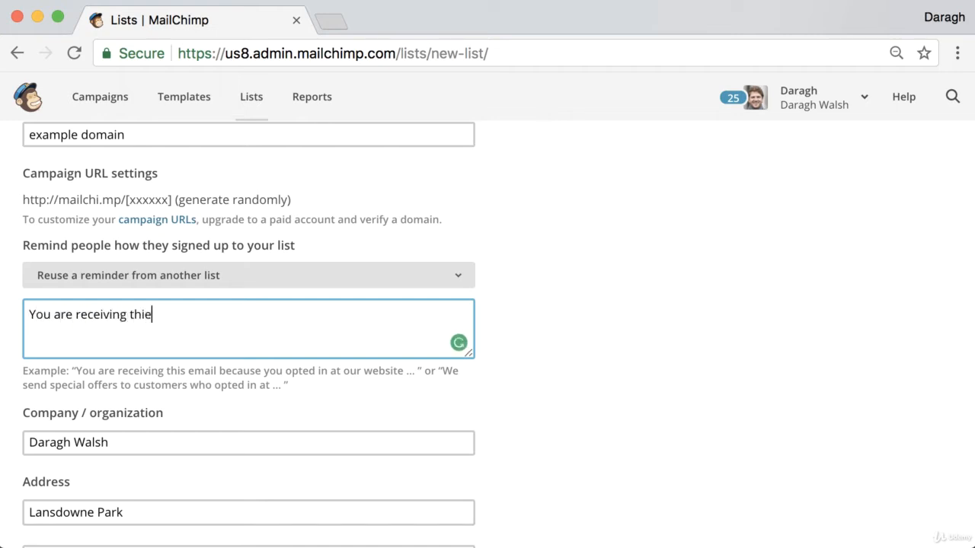
{"action": "key", "text": "BackSpace"}
{"action": "type", "text": "s email b"}
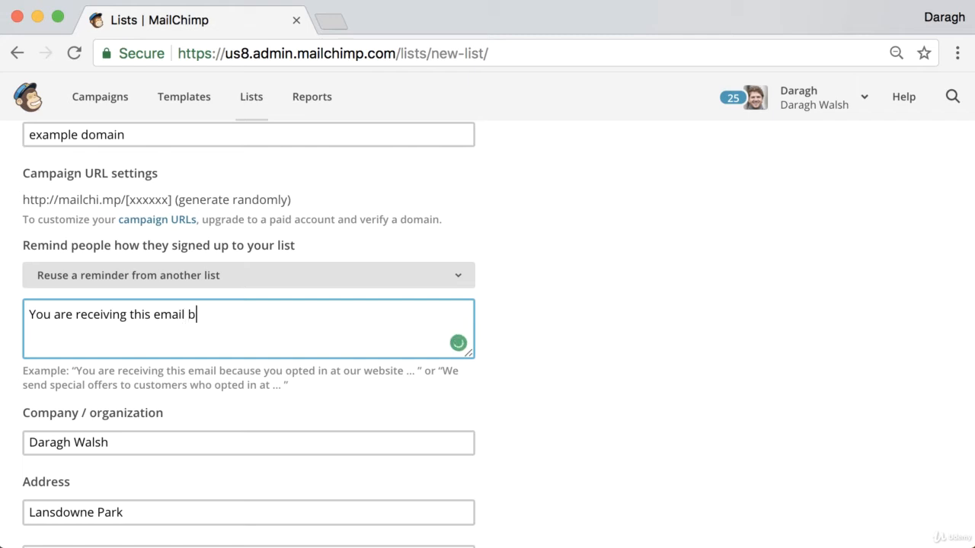
{"action": "type", "text": "ecause you"}
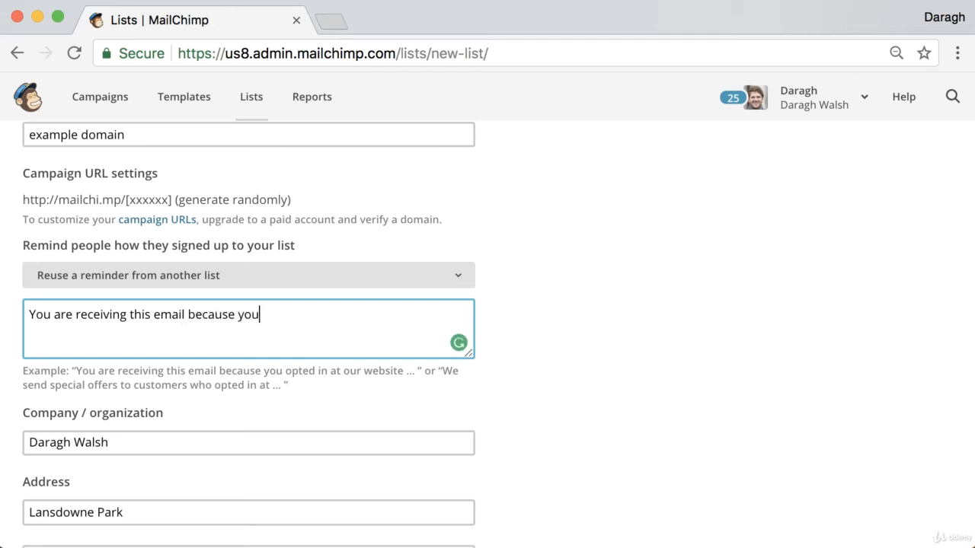
{"action": "type", "text": " top"}
{"action": "key", "text": "BackSpace"}
{"action": "key", "text": "BackSpace"}
{"action": "key", "text": "BackSpace"}
{"action": "type", "text": "opted in on "}
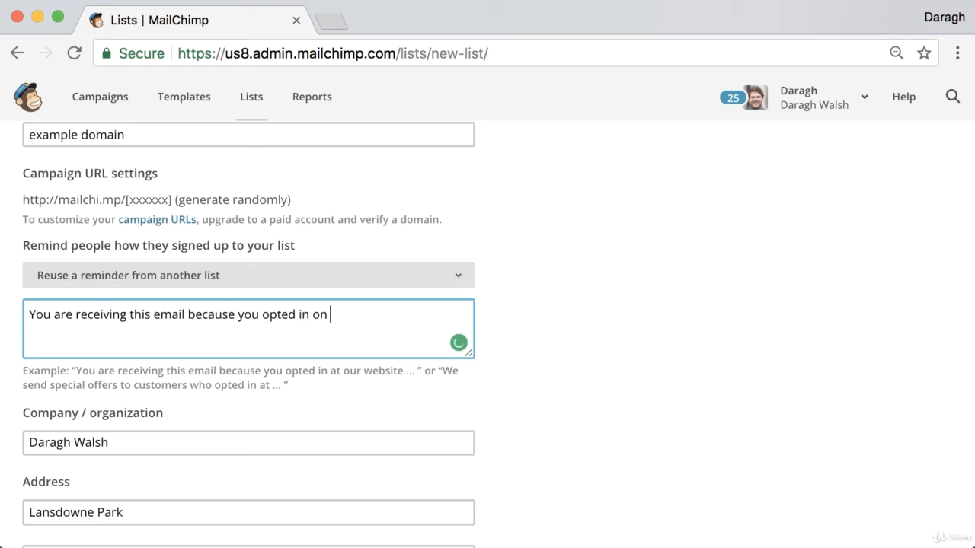
{"action": "type", "text": "our site."}
- Complete the Dublin, Leinster, Ireland contact details and save the new list
{"action": "scroll", "coordinate": [61, 368], "scroll_direction": "down", "scroll_amount": 2}
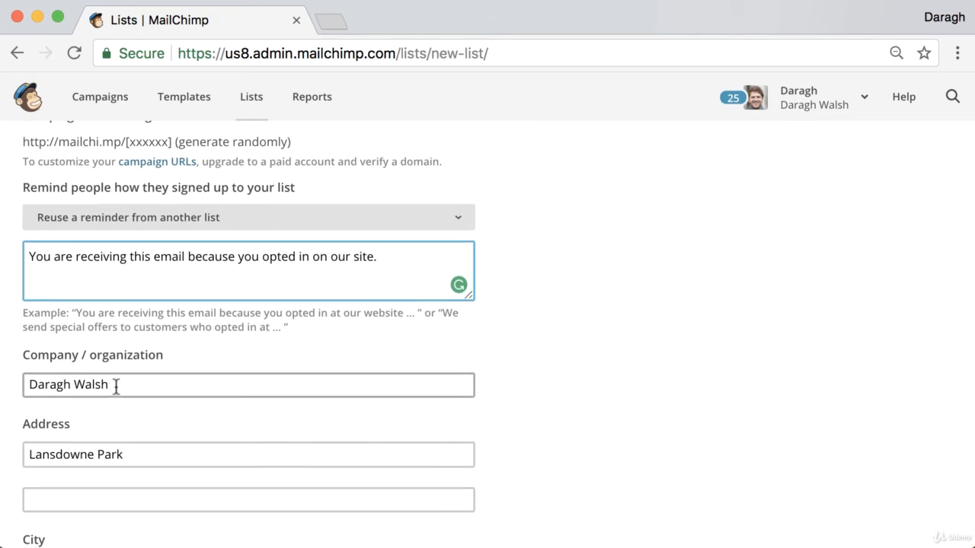
{"action": "scroll", "coordinate": [145, 407], "scroll_direction": "down", "scroll_amount": 1}
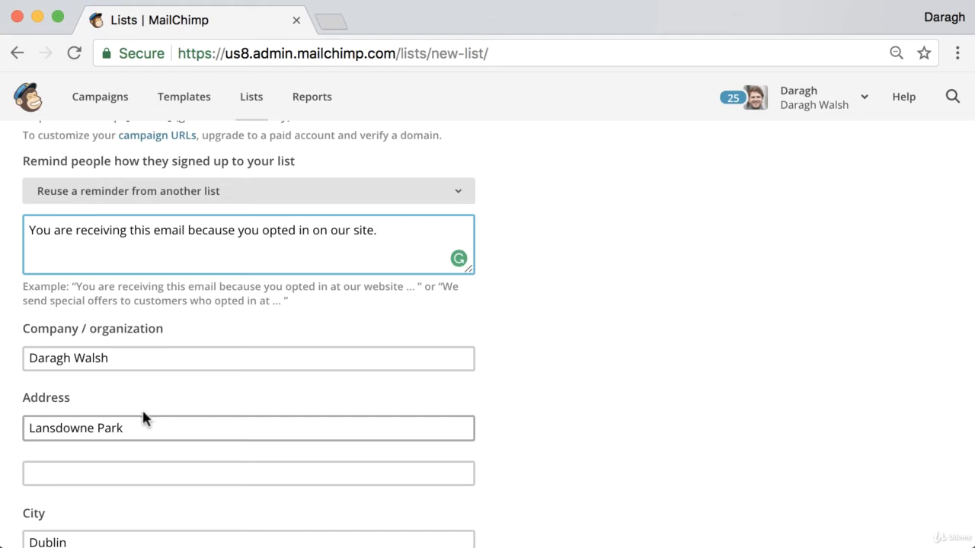
{"action": "scroll", "coordinate": [114, 429], "scroll_direction": "down", "scroll_amount": 1}
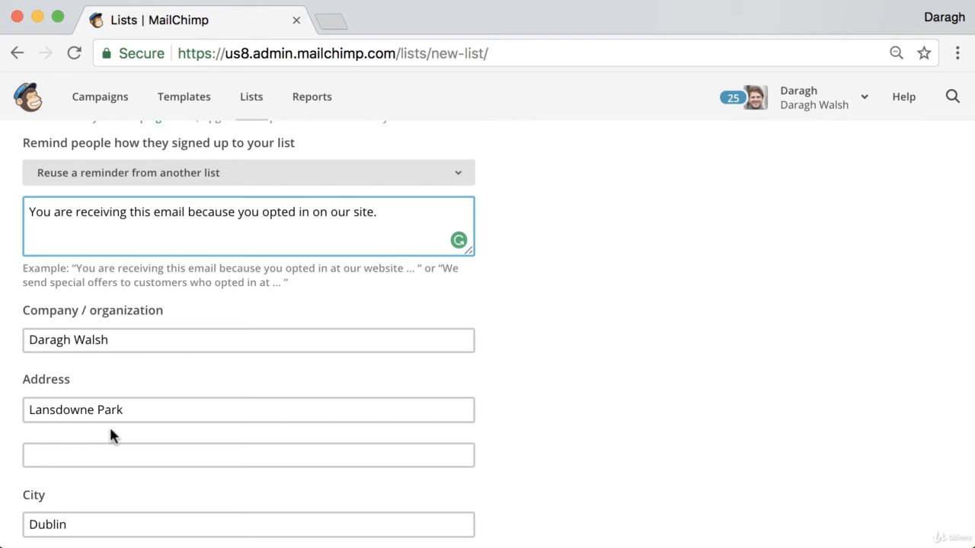
{"action": "scroll", "coordinate": [106, 438], "scroll_direction": "down", "scroll_amount": 5}
{"action": "left_click", "coordinate": [96, 465]}
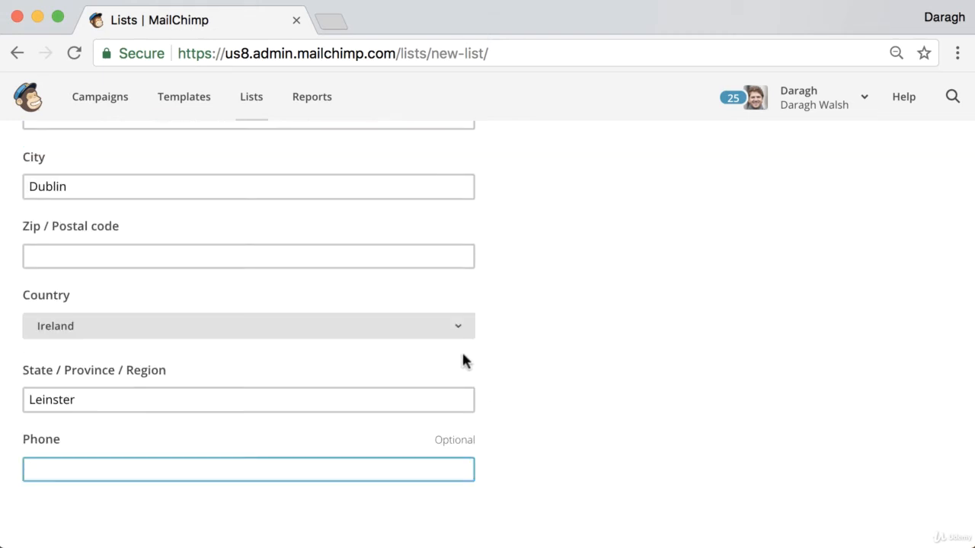
{"action": "scroll", "coordinate": [469, 354], "scroll_direction": "down", "scroll_amount": 3}
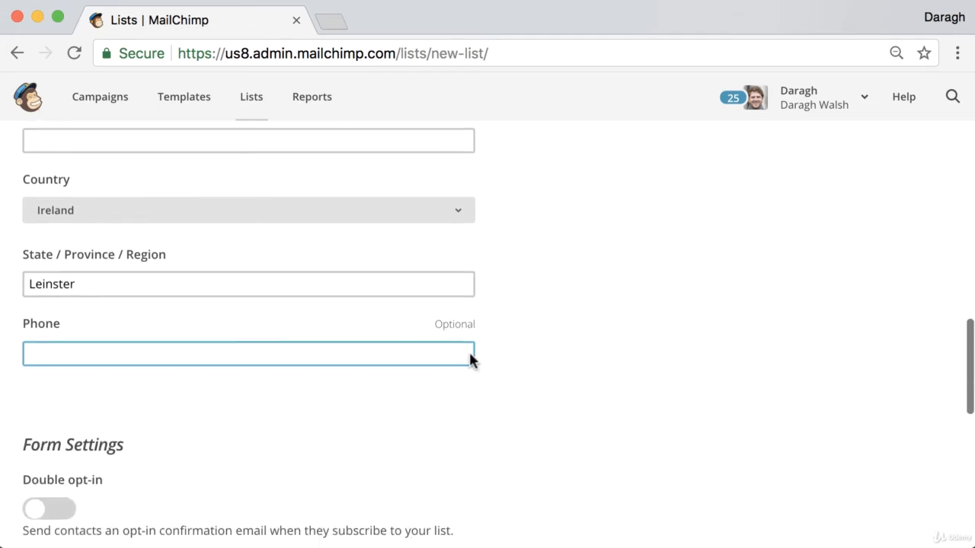
{"action": "scroll", "coordinate": [469, 355], "scroll_direction": "down", "scroll_amount": 3}
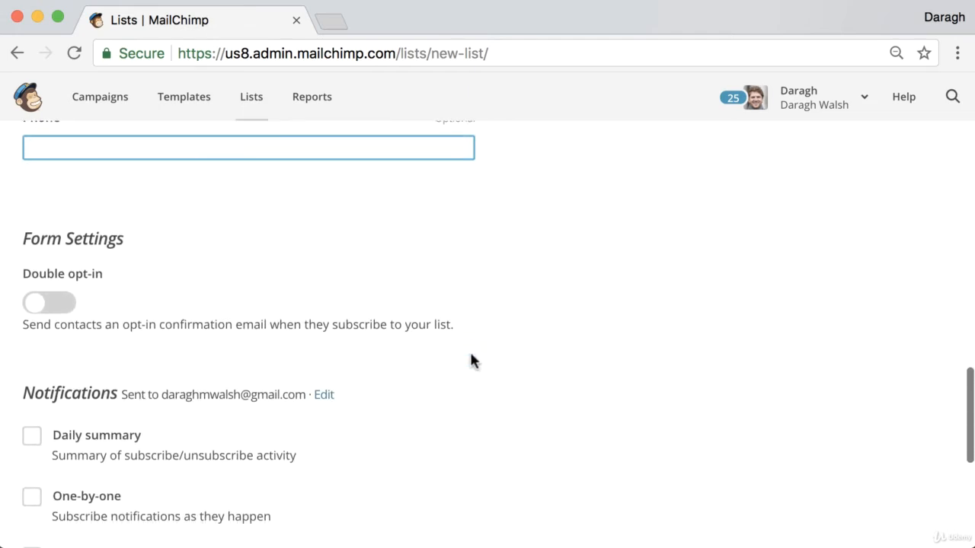
{"action": "scroll", "coordinate": [484, 360], "scroll_direction": "down", "scroll_amount": 2}
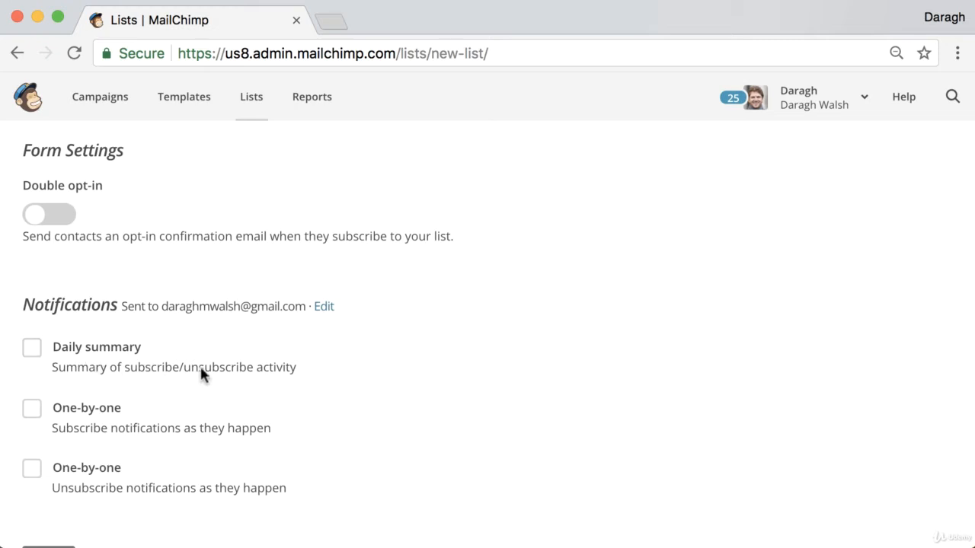
{"action": "scroll", "coordinate": [359, 376], "scroll_direction": "down", "scroll_amount": 2}
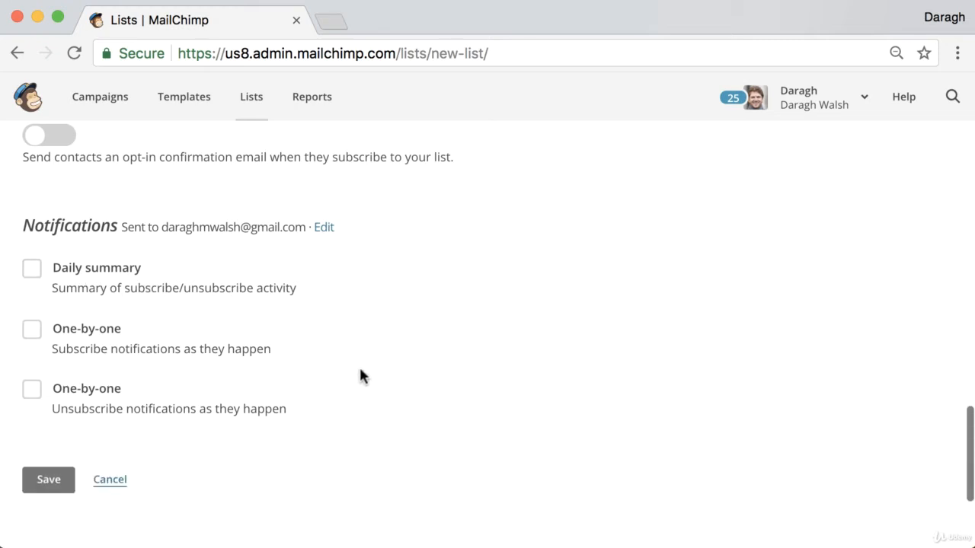
{"action": "left_click", "coordinate": [66, 490]}
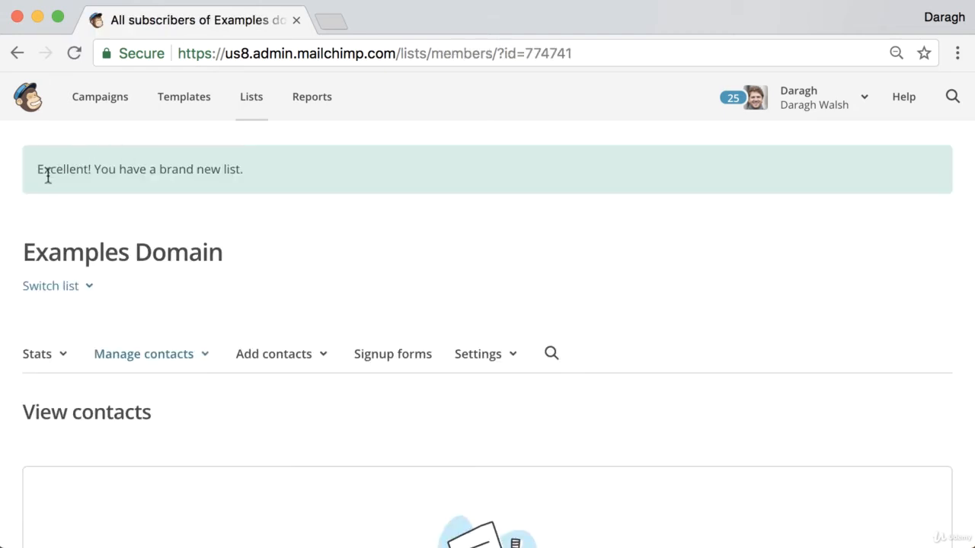
- Review the empty Examples Domain contacts page, then start a new browser tab
{"action": "scroll", "coordinate": [272, 175], "scroll_direction": "down", "scroll_amount": 5}
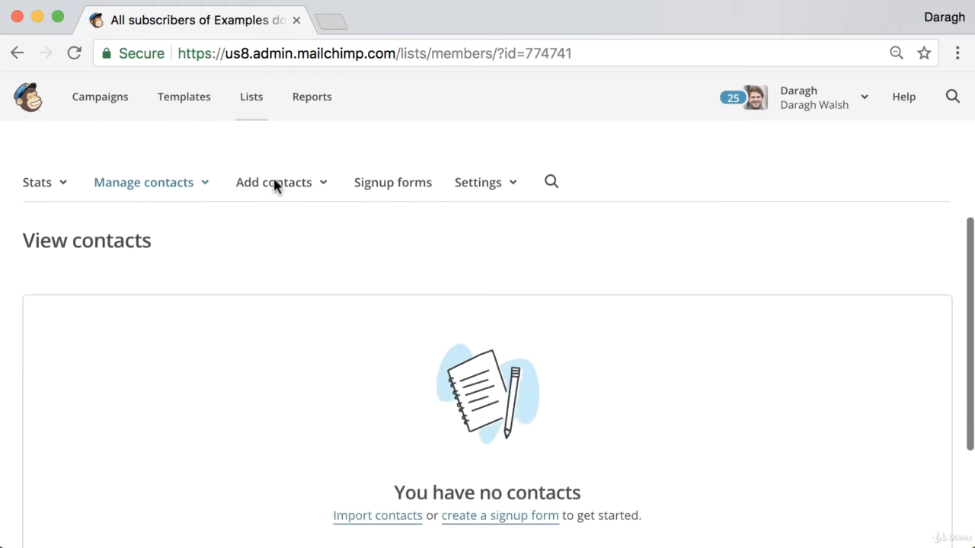
{"action": "scroll", "coordinate": [275, 182], "scroll_direction": "up", "scroll_amount": 2}
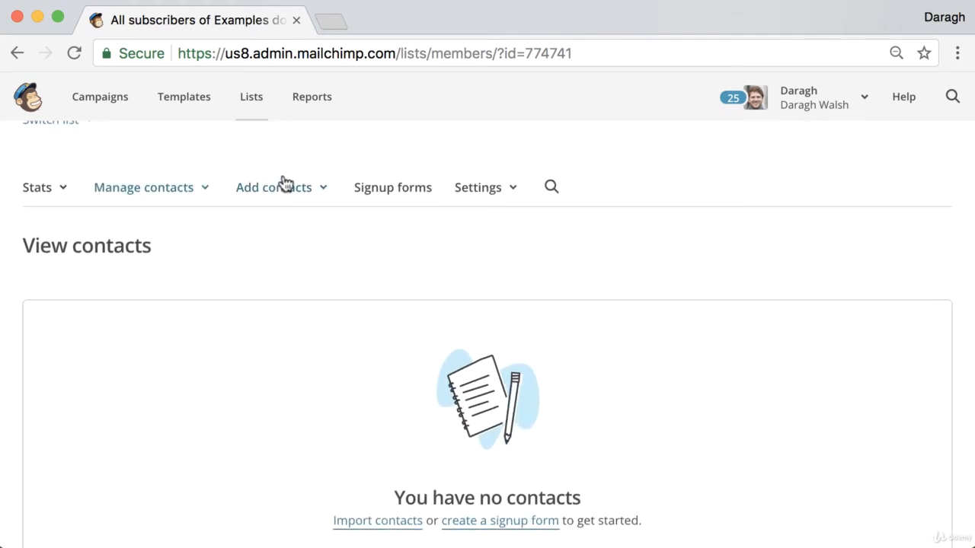
{"action": "left_click", "coordinate": [335, 27]}
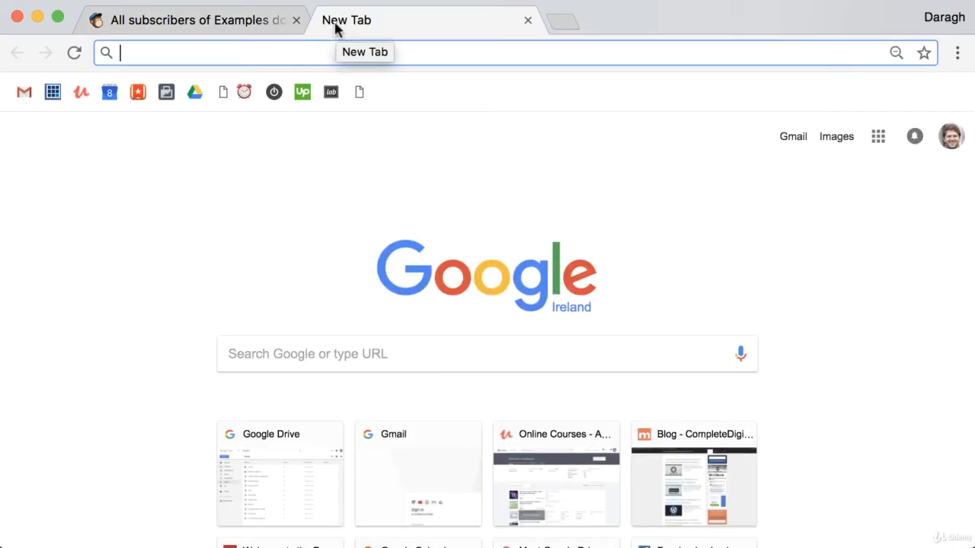
- Search Google for 'verify email mailchimp' and open the 'Verify a Domain' help article
{"action": "type", "text": "very"}
{"action": "key", "text": "BackSpace"}
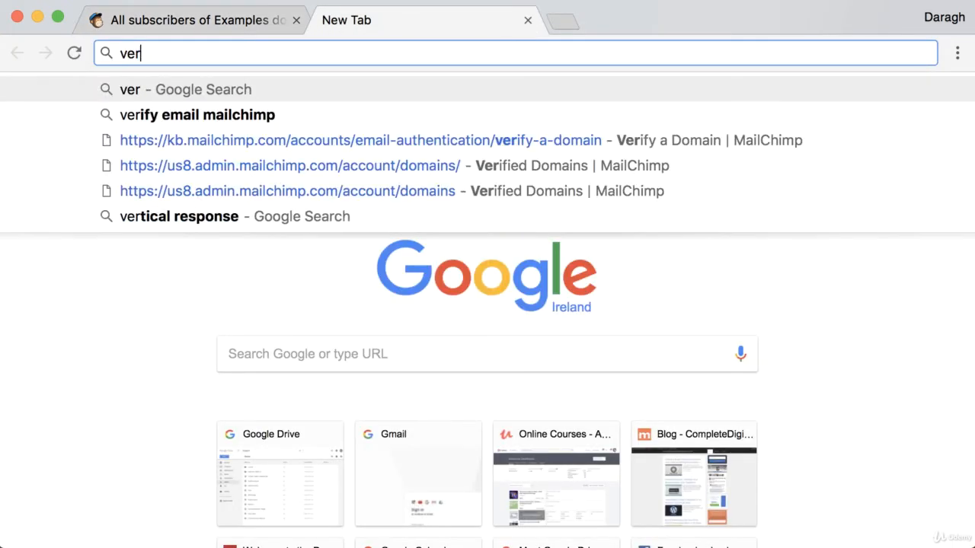
{"action": "key", "text": "Down"}
{"action": "key", "text": "Return"}
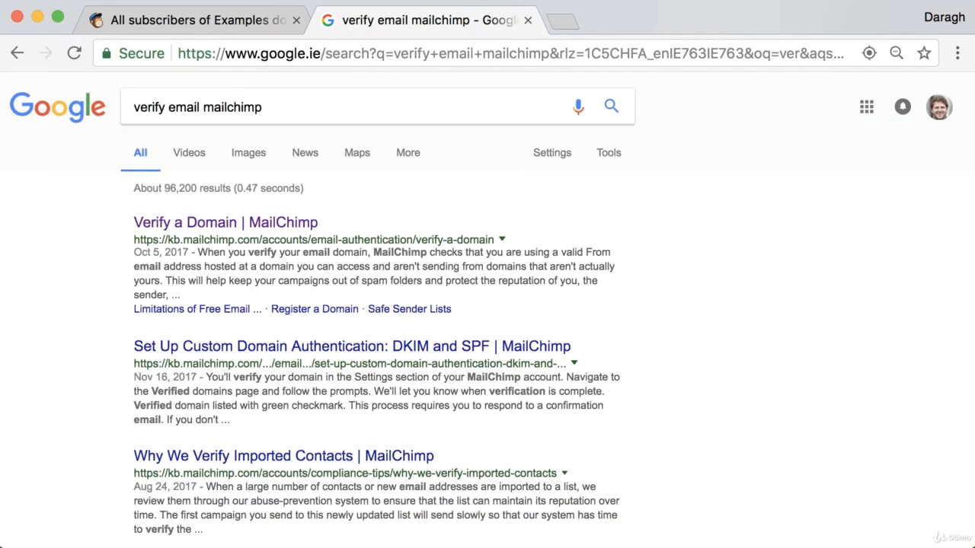
{"action": "left_click", "coordinate": [227, 223]}
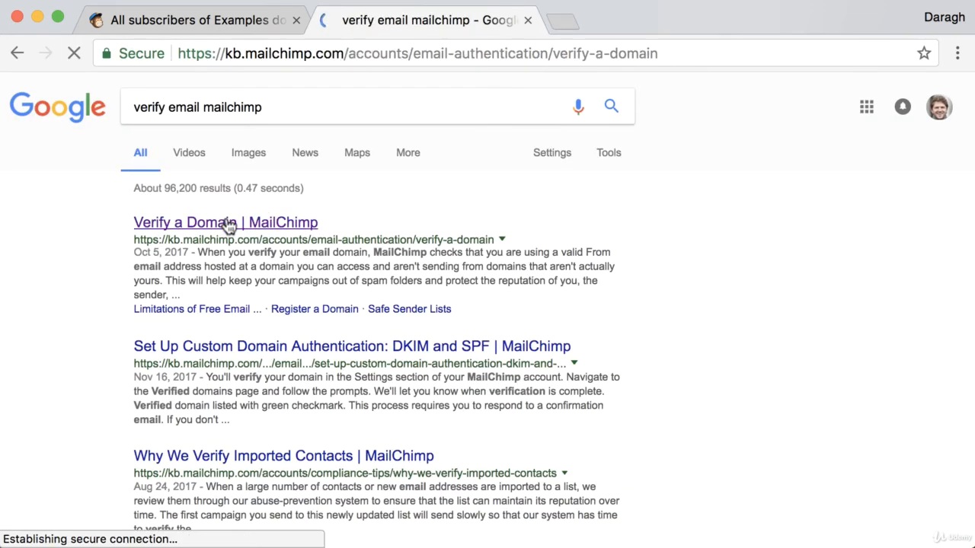
- Read down the article to its steps for verifying a domain in Account Settings
{"action": "scroll", "coordinate": [429, 240], "scroll_direction": "down", "scroll_amount": 3}
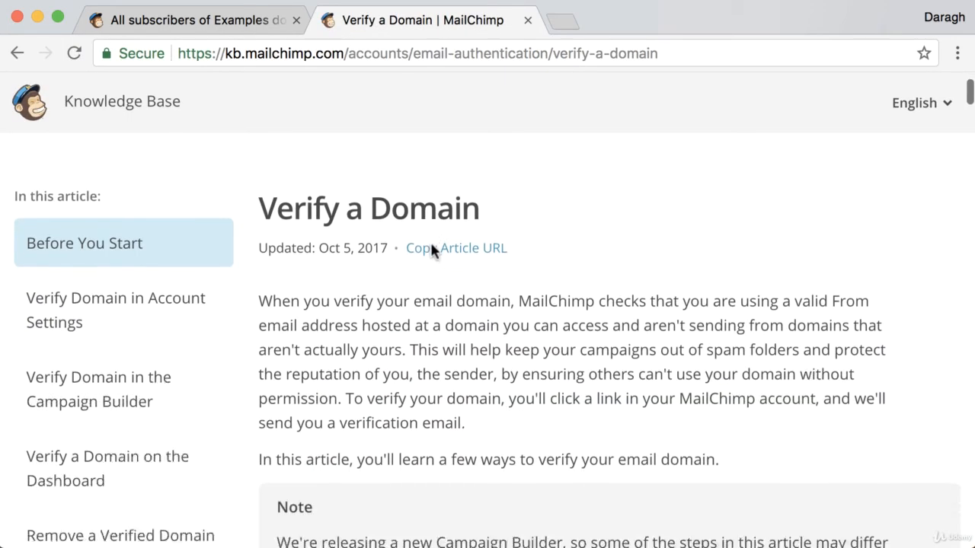
{"action": "scroll", "coordinate": [429, 242], "scroll_direction": "down", "scroll_amount": 1}
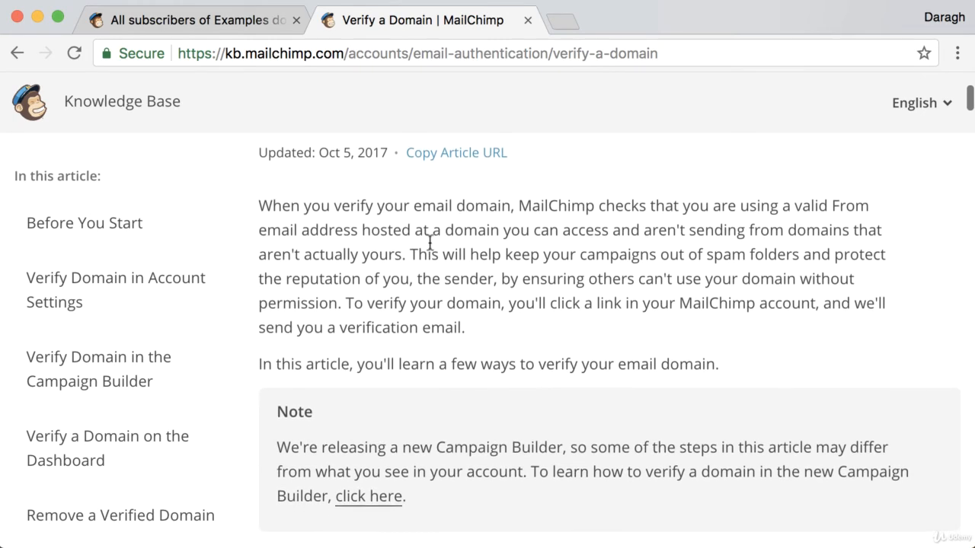
{"action": "scroll", "coordinate": [430, 244], "scroll_direction": "down", "scroll_amount": 3}
{"action": "scroll", "coordinate": [429, 242], "scroll_direction": "down", "scroll_amount": 4}
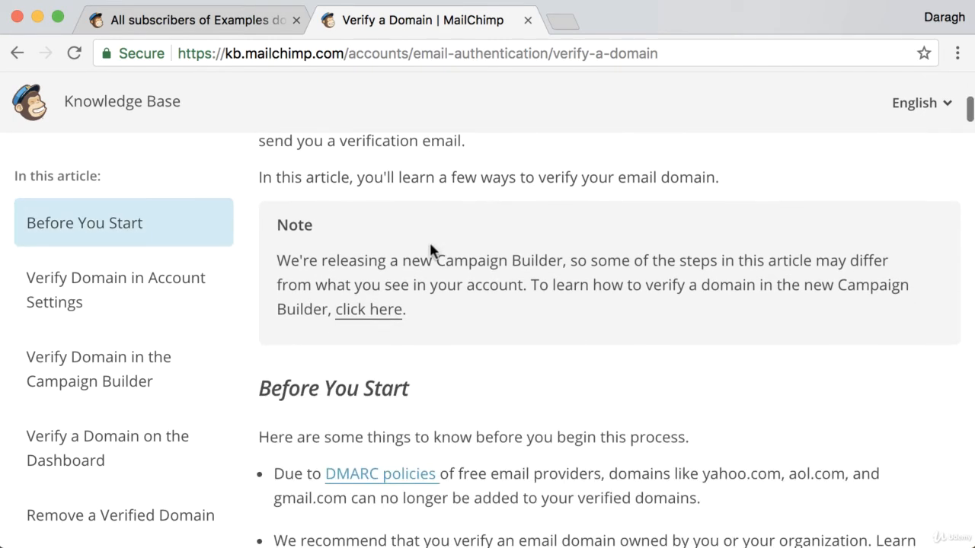
{"action": "scroll", "coordinate": [428, 242], "scroll_direction": "down", "scroll_amount": 2}
{"action": "scroll", "coordinate": [430, 251], "scroll_direction": "down", "scroll_amount": 10}
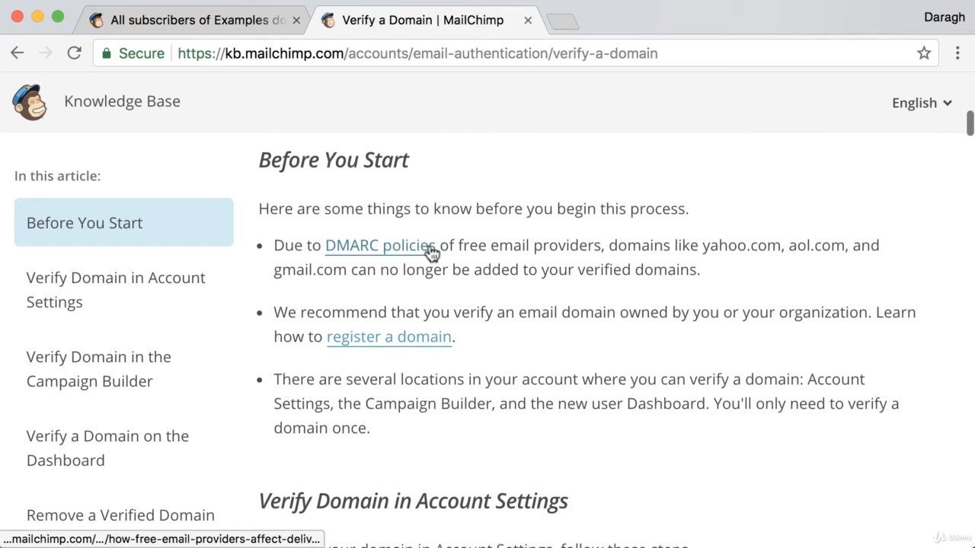
{"action": "scroll", "coordinate": [431, 246], "scroll_direction": "down", "scroll_amount": 2}
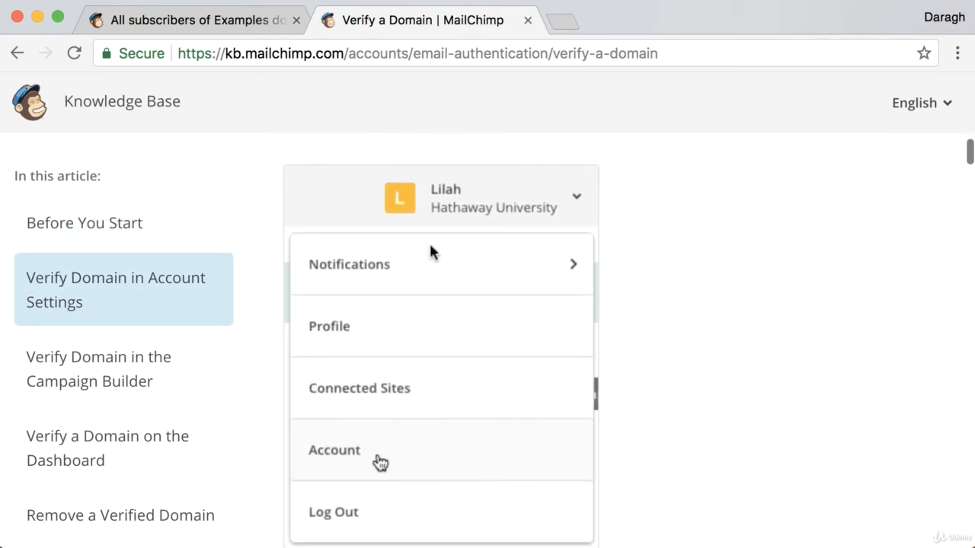
- Back in MailChimp, open the list's Settings > List name and defaults page
{"action": "left_click", "coordinate": [242, 21]}
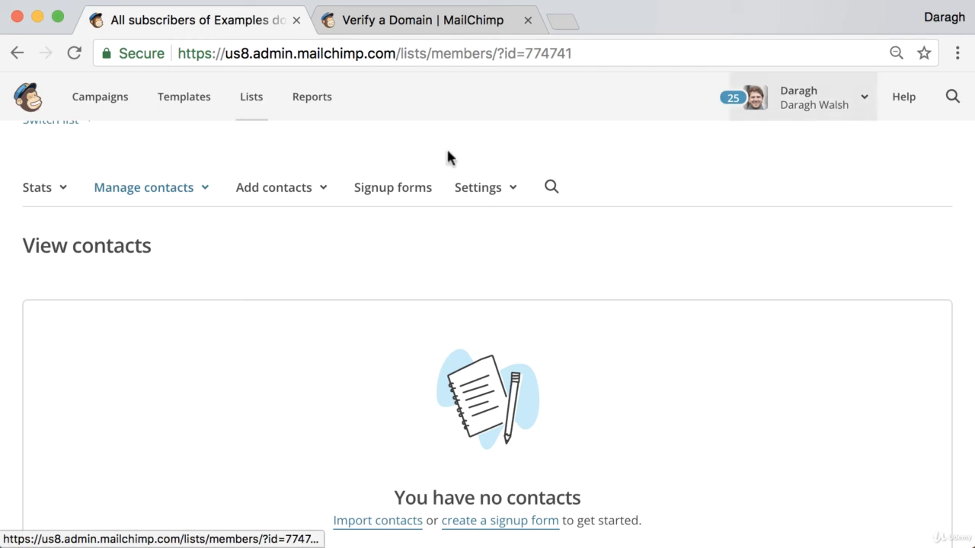
{"action": "left_click", "coordinate": [466, 195]}
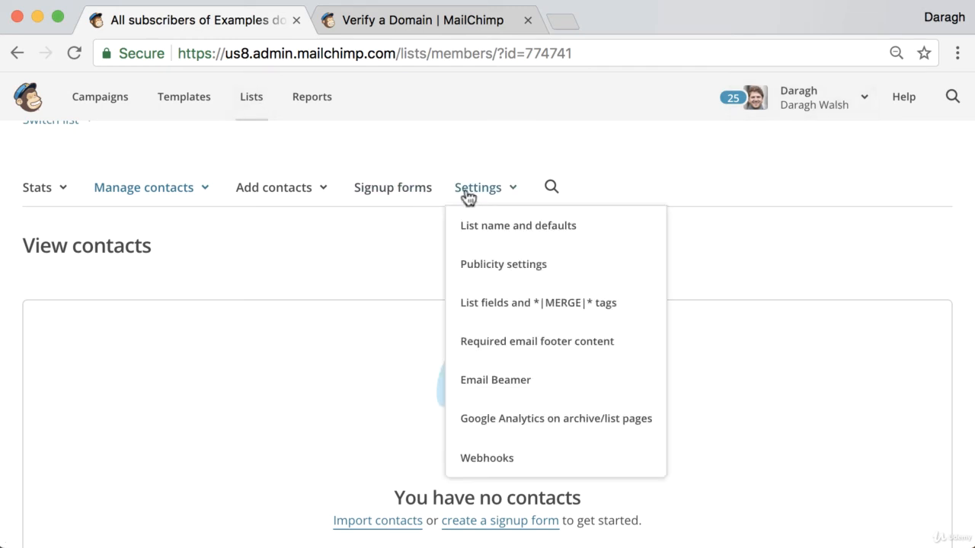
{"action": "left_click", "coordinate": [481, 226]}
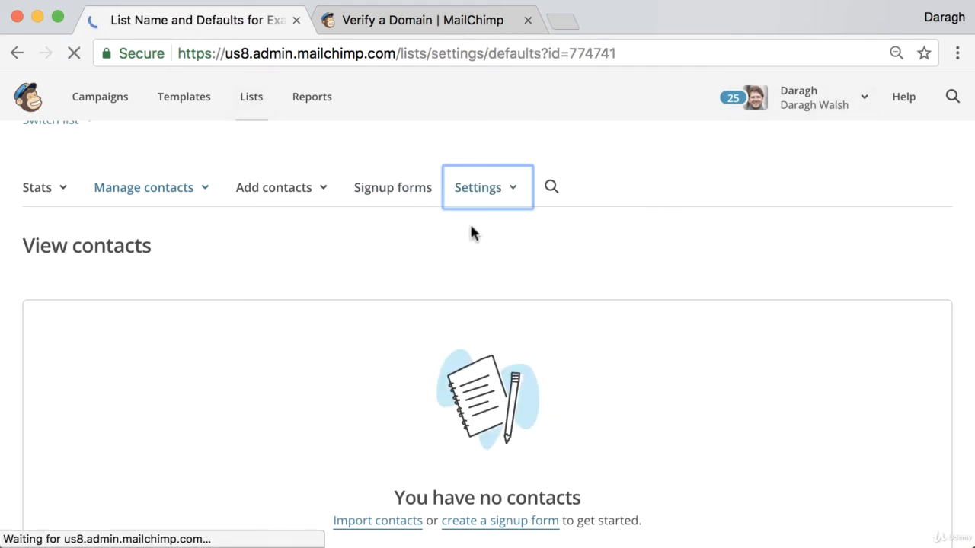
{"action": "scroll", "coordinate": [372, 285], "scroll_direction": "down", "scroll_amount": 3}
{"action": "scroll", "coordinate": [371, 284], "scroll_direction": "down", "scroll_amount": 10}
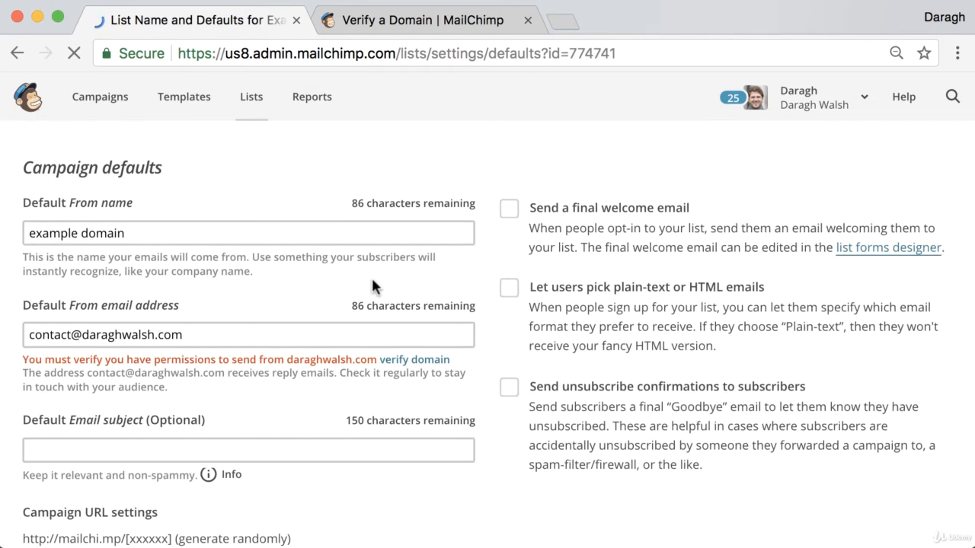
{"action": "scroll", "coordinate": [372, 286], "scroll_direction": "up", "scroll_amount": 10}
{"action": "scroll", "coordinate": [373, 286], "scroll_direction": "up", "scroll_amount": 2}
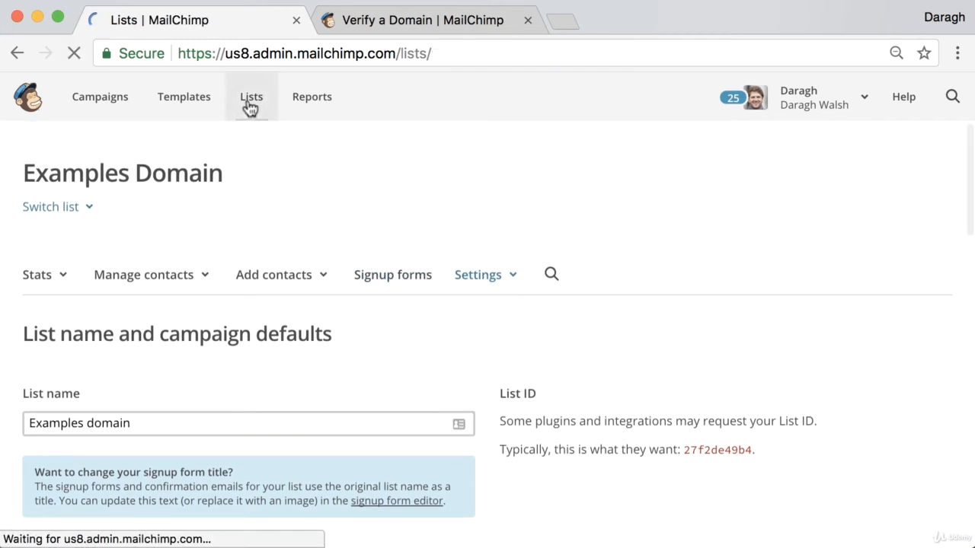
{"action": "scroll", "coordinate": [449, 270], "scroll_direction": "down", "scroll_amount": 3}
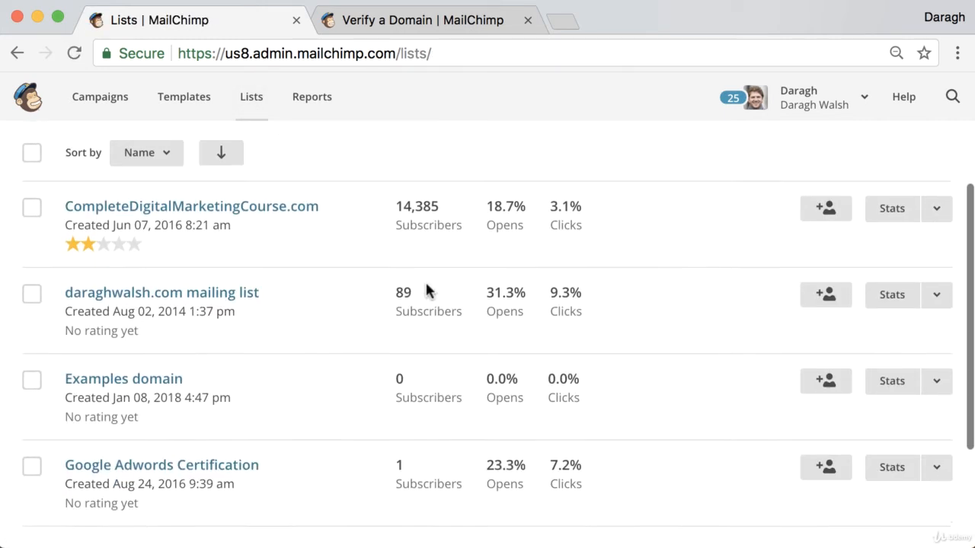
- Reopen the Examples domain list's name and defaults and find the Campaign defaults verification warning
{"action": "left_click", "coordinate": [137, 377]}
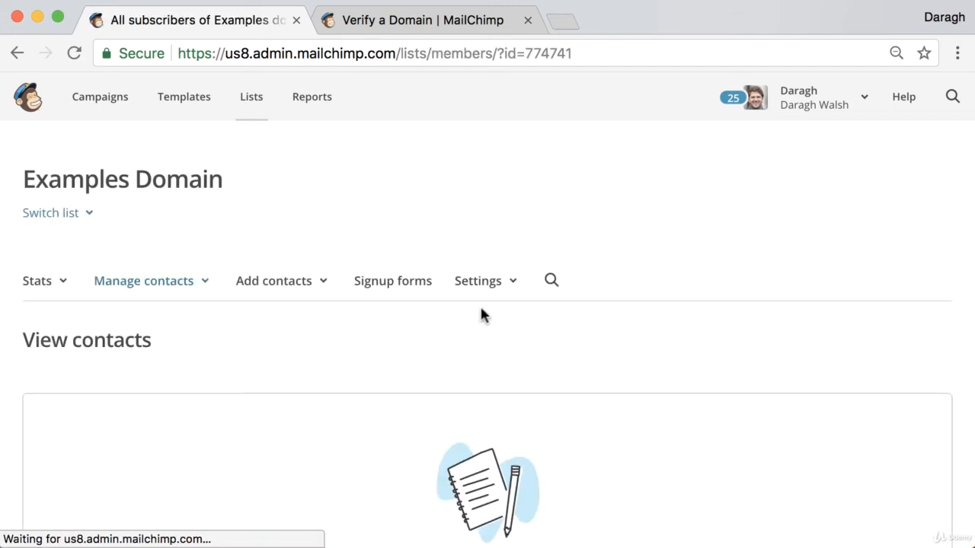
{"action": "left_click", "coordinate": [473, 284]}
{"action": "scroll", "coordinate": [474, 290], "scroll_direction": "down", "scroll_amount": 1}
{"action": "left_click", "coordinate": [477, 310]}
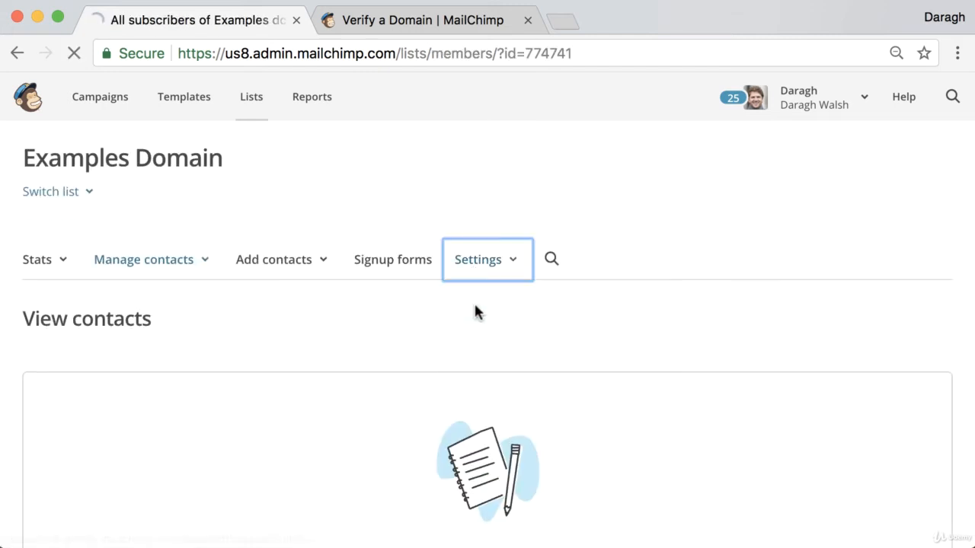
{"action": "scroll", "coordinate": [386, 320], "scroll_direction": "down", "scroll_amount": 5}
{"action": "scroll", "coordinate": [390, 323], "scroll_direction": "down", "scroll_amount": 5}
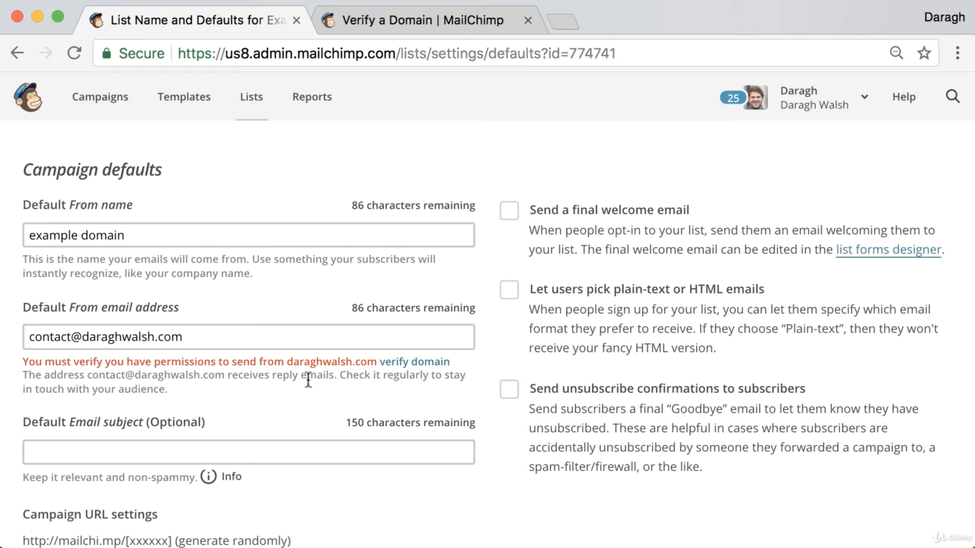
{"action": "scroll", "coordinate": [302, 380], "scroll_direction": "up", "scroll_amount": 1}
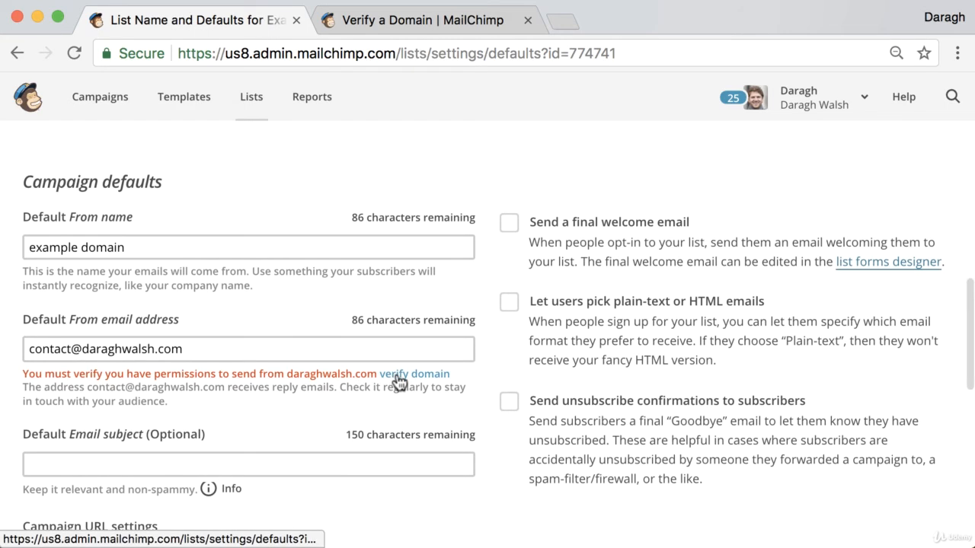
- Send the sender domain's verification email and bring up Bluehost webmail login in a new tab
{"action": "left_click", "coordinate": [395, 370]}
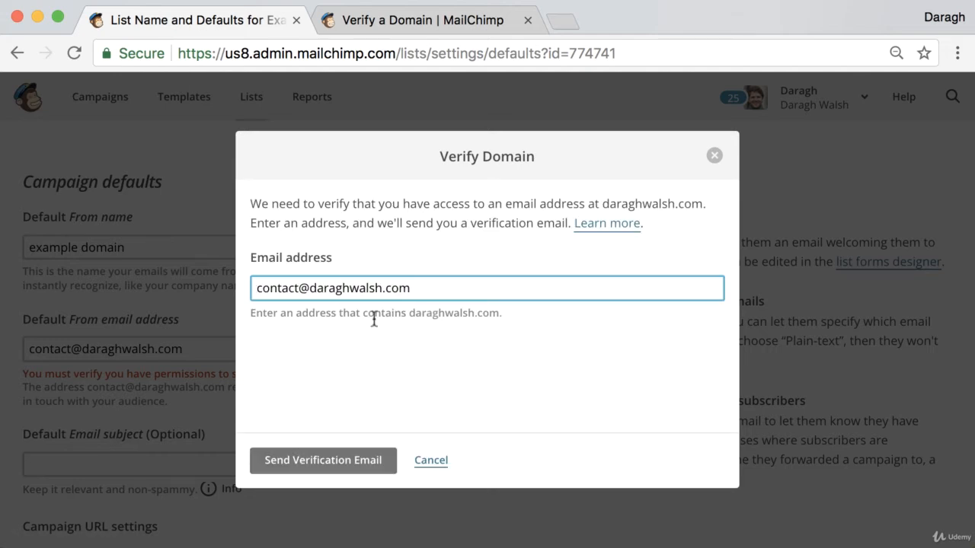
{"action": "left_click", "coordinate": [307, 470]}
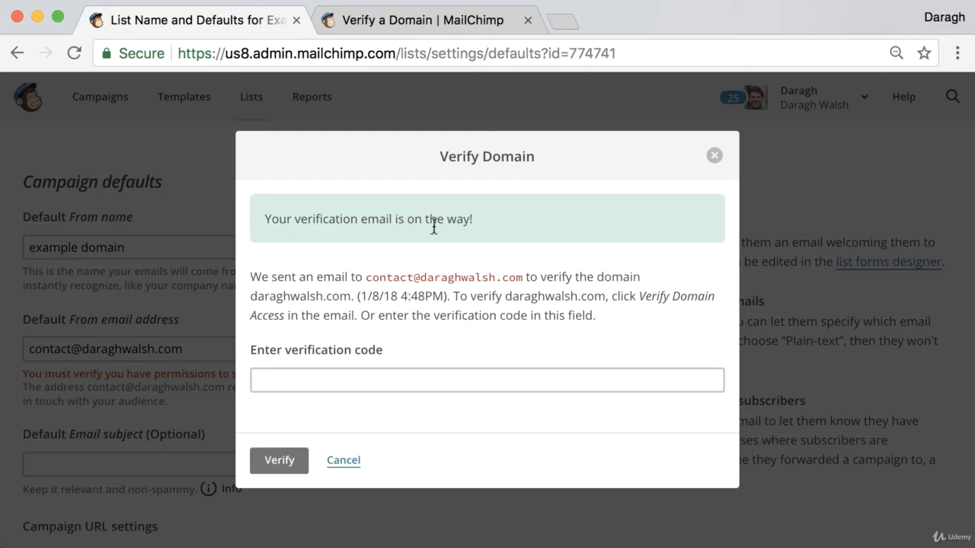
{"action": "left_click", "coordinate": [563, 22]}
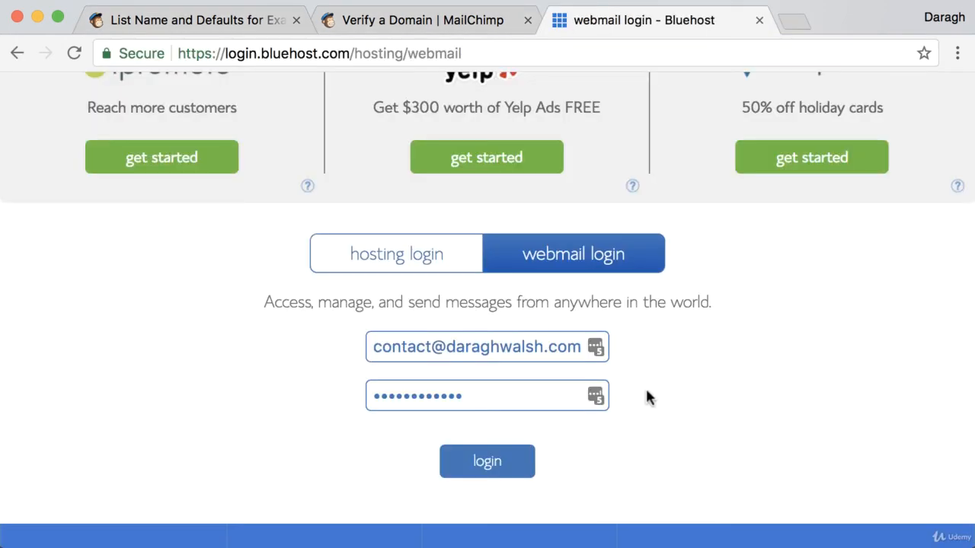
{"action": "scroll", "coordinate": [655, 388], "scroll_direction": "up", "scroll_amount": 3}
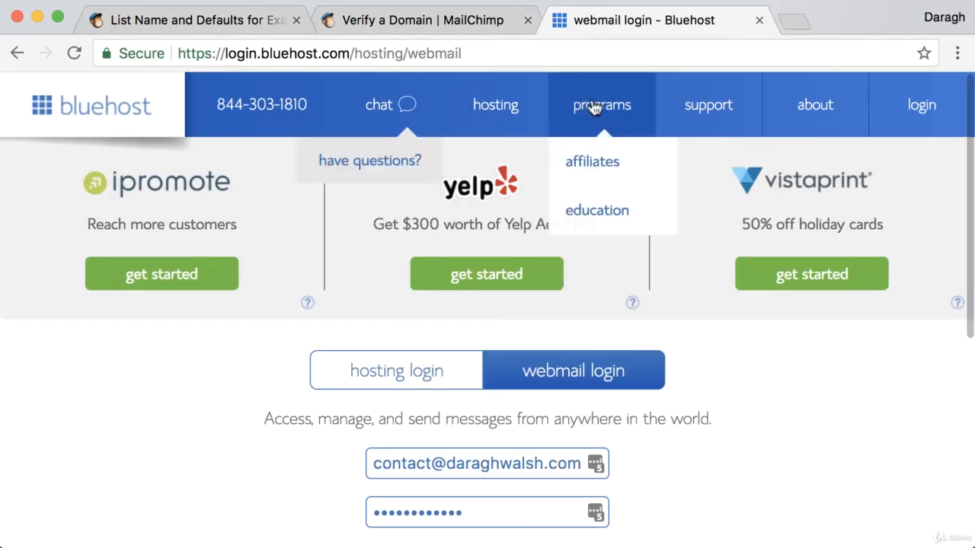
- Log in to Bluehost webmail, open 'Verify Your Domain Before Sending', and copy its verification code
{"action": "scroll", "coordinate": [738, 475], "scroll_direction": "down", "scroll_amount": 1}
{"action": "scroll", "coordinate": [737, 475], "scroll_direction": "down", "scroll_amount": 1}
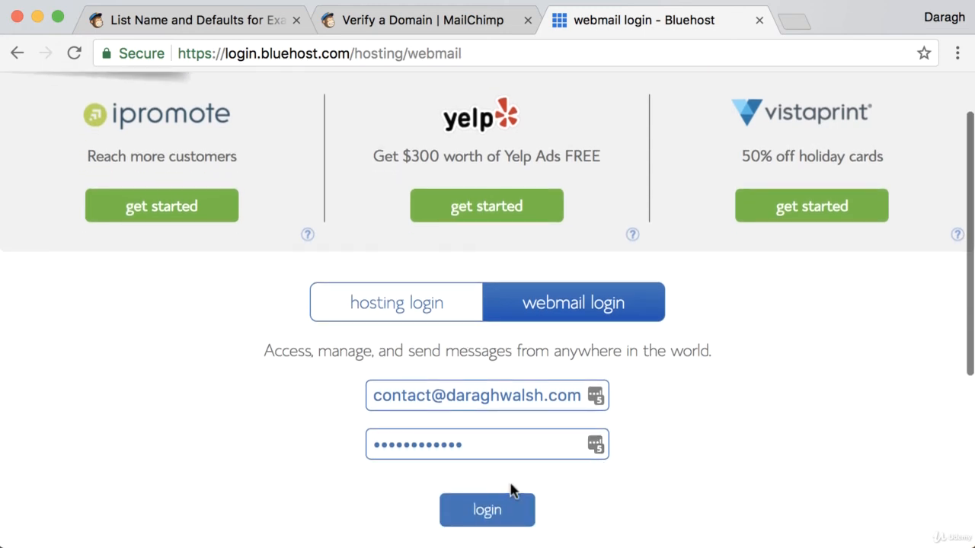
{"action": "left_click", "coordinate": [488, 514]}
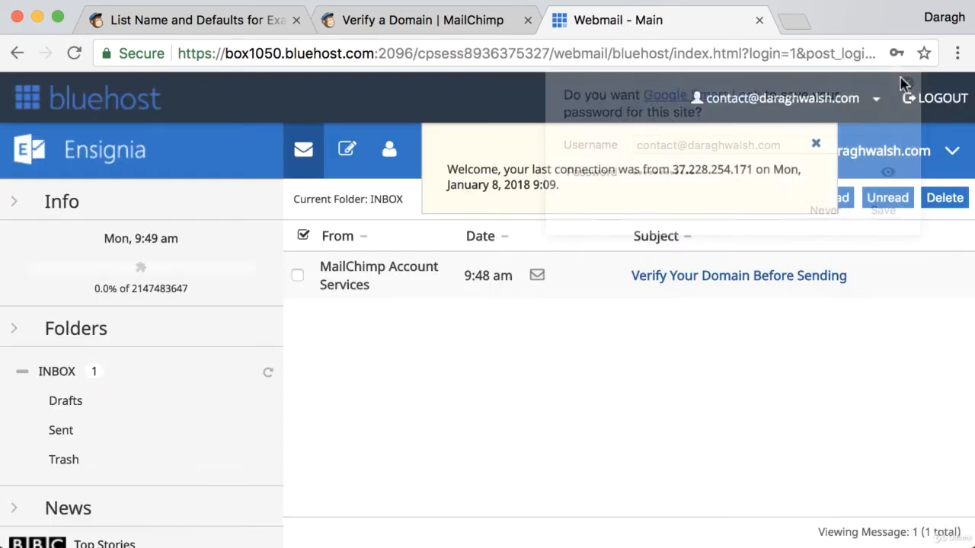
{"action": "left_click", "coordinate": [718, 281]}
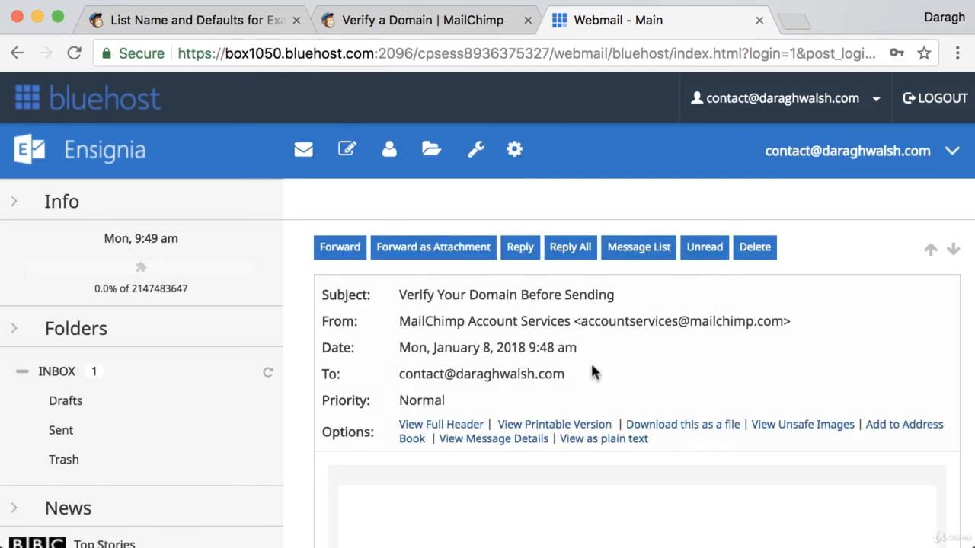
{"action": "scroll", "coordinate": [592, 361], "scroll_direction": "down", "scroll_amount": 3}
{"action": "scroll", "coordinate": [597, 370], "scroll_direction": "down", "scroll_amount": 5}
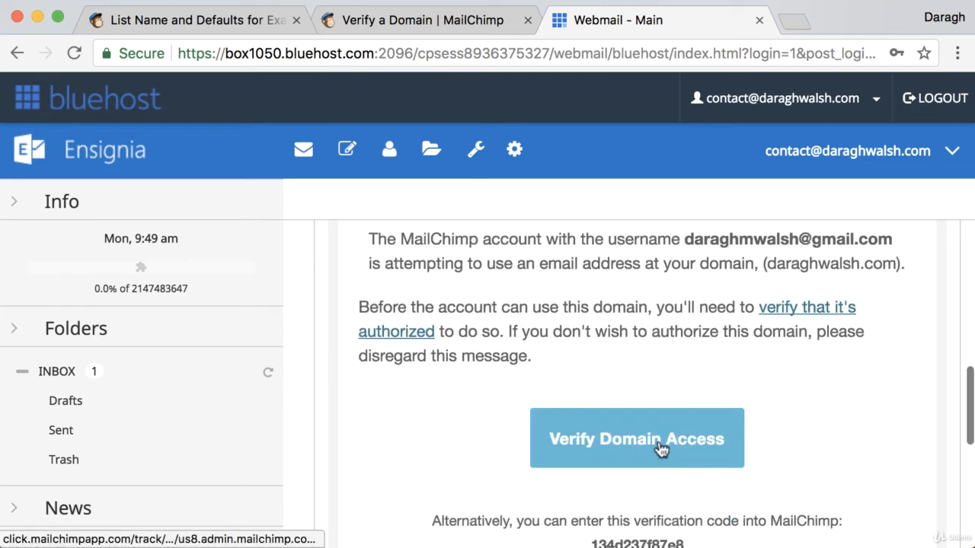
{"action": "scroll", "coordinate": [663, 448], "scroll_direction": "down", "scroll_amount": 3}
{"action": "left_click_drag", "start_coordinate": [592, 439], "coordinate": [688, 443]}
{"action": "key", "text": "super+c"}
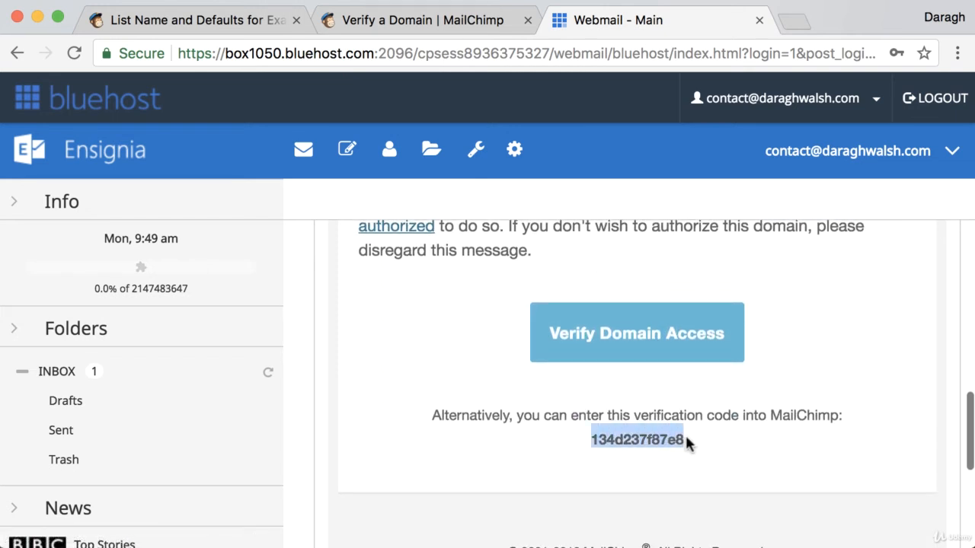
{"action": "left_click", "coordinate": [254, 20]}
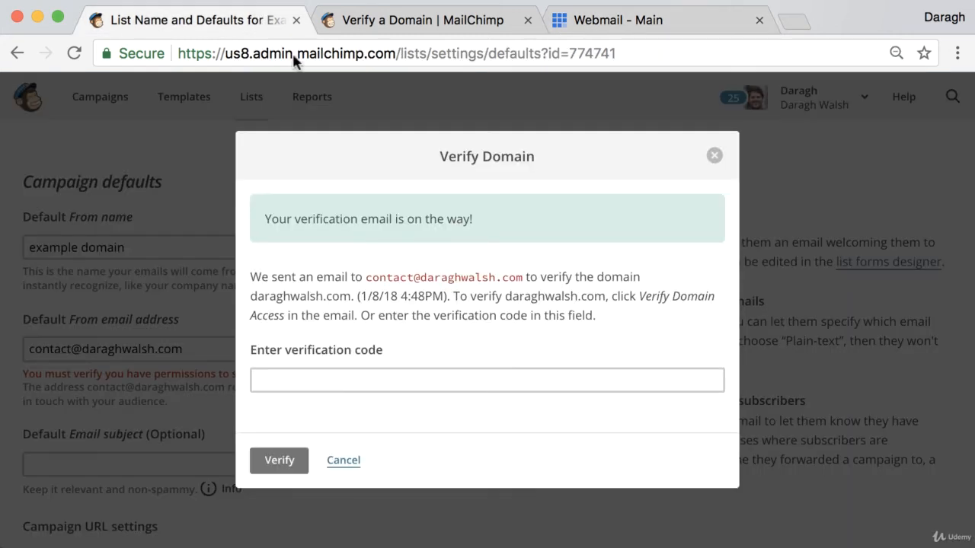
- Paste the emailed verification code and verify the sending domain
{"action": "left_click", "coordinate": [359, 376]}
{"action": "key", "text": "super+v"}
{"action": "left_click", "coordinate": [280, 461]}
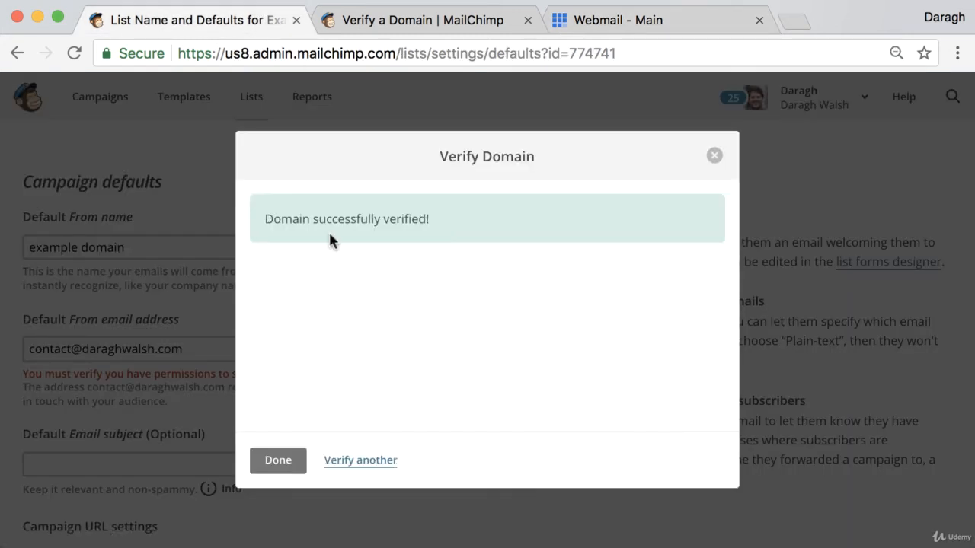
{"action": "left_click", "coordinate": [284, 466]}
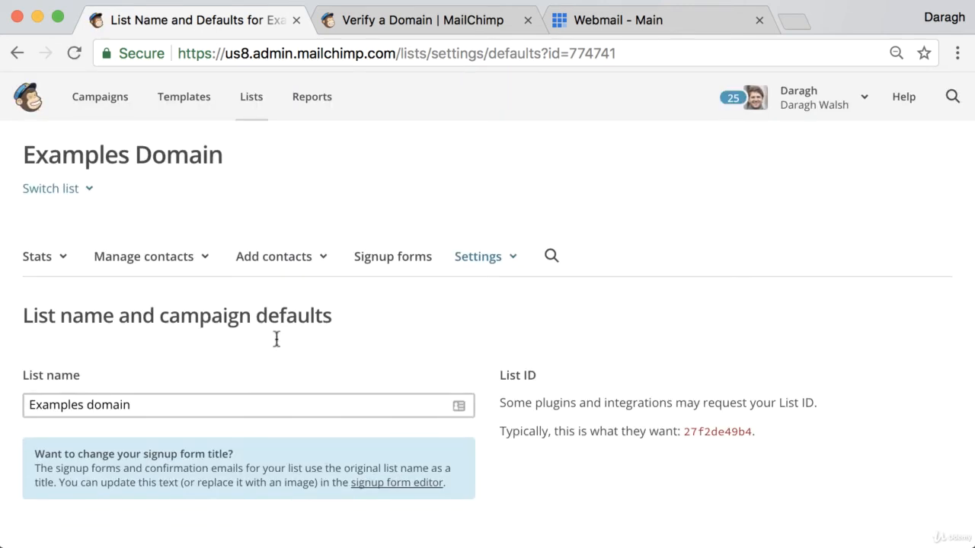
- Review the settings page, then show the Lists overview with Examples domain at 0 subscribers
{"action": "scroll", "coordinate": [276, 340], "scroll_direction": "down", "scroll_amount": 5}
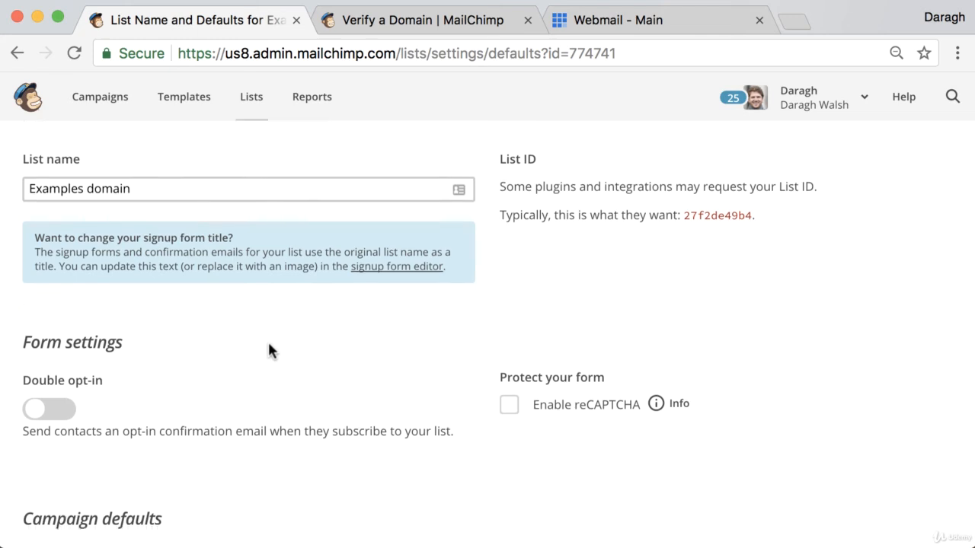
{"action": "scroll", "coordinate": [268, 347], "scroll_direction": "down", "scroll_amount": 4}
{"action": "scroll", "coordinate": [153, 411], "scroll_direction": "down", "scroll_amount": 2}
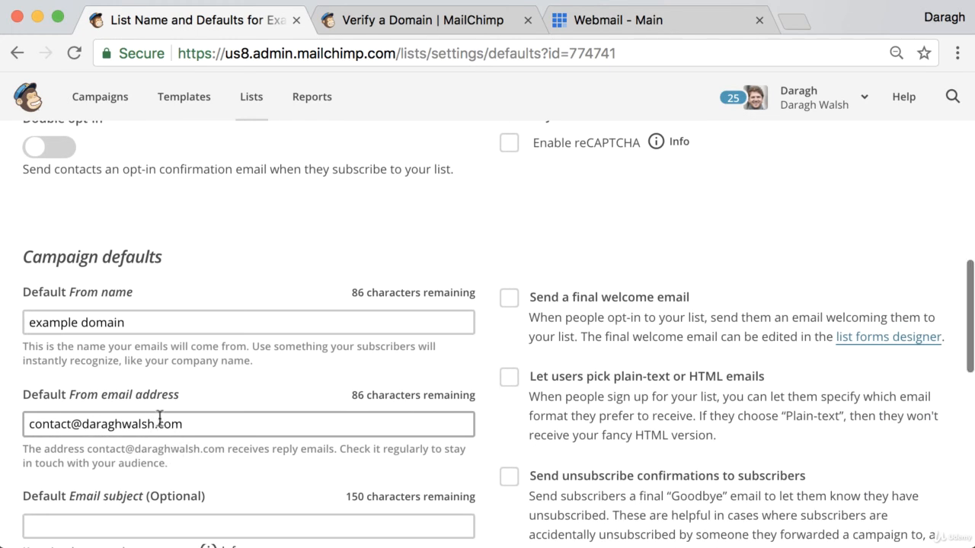
{"action": "scroll", "coordinate": [166, 415], "scroll_direction": "up", "scroll_amount": 6}
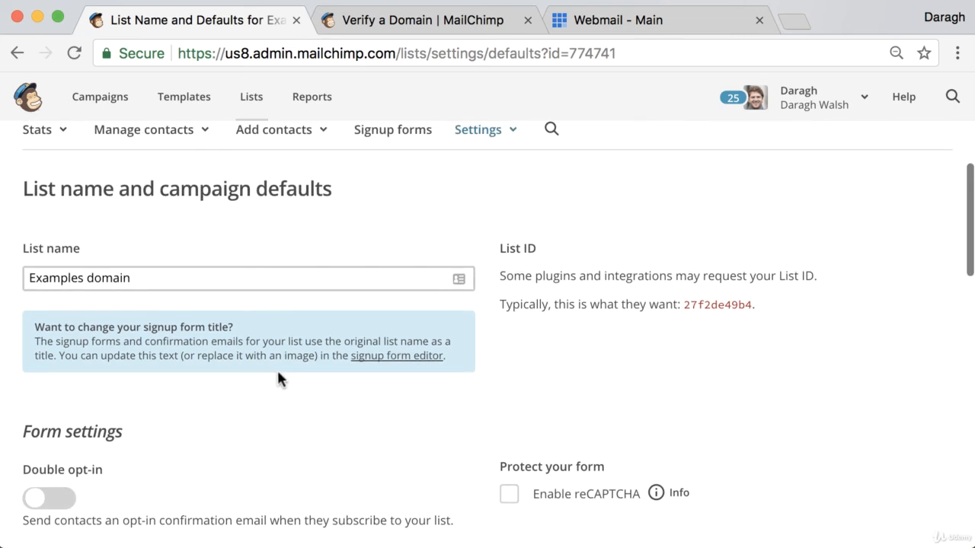
{"action": "scroll", "coordinate": [279, 379], "scroll_direction": "up", "scroll_amount": 2}
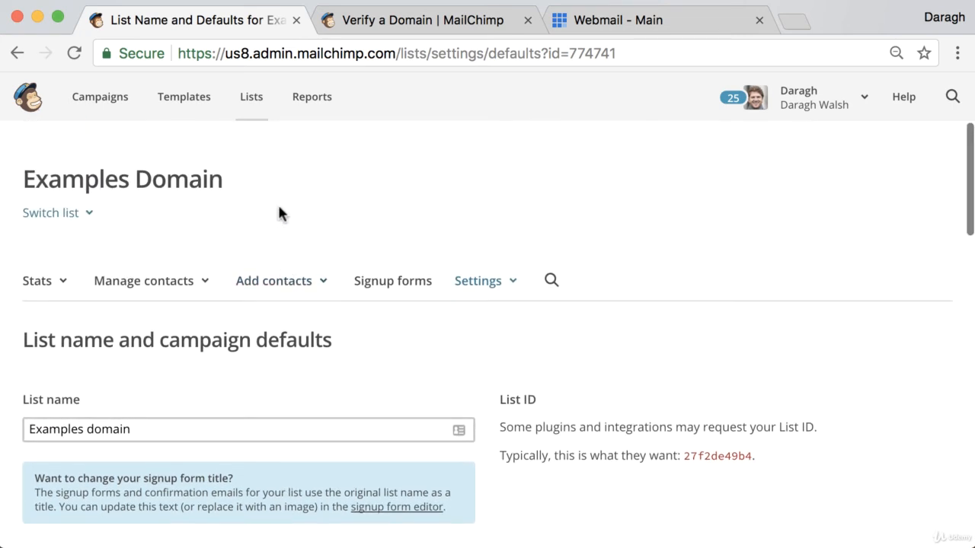
{"action": "left_click", "coordinate": [253, 106]}
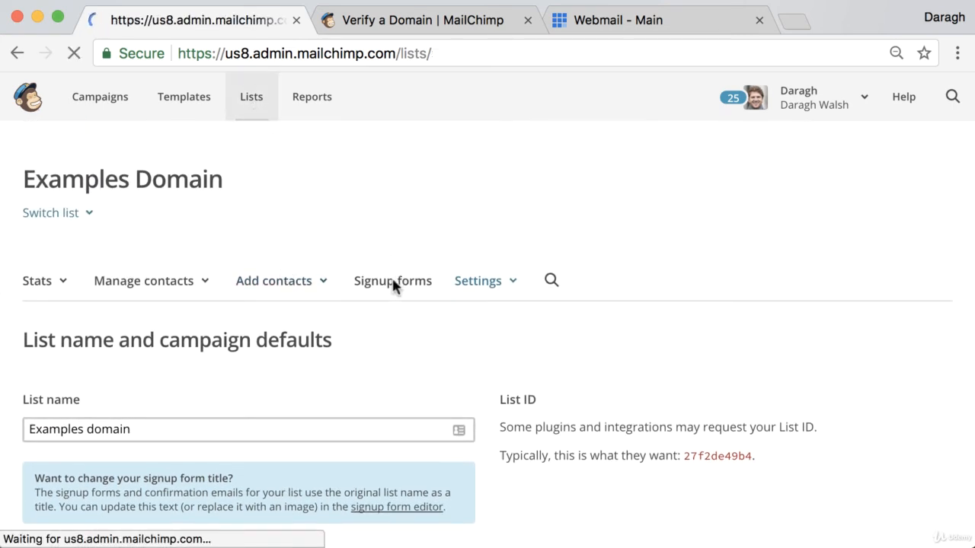
{"action": "scroll", "coordinate": [416, 301], "scroll_direction": "down", "scroll_amount": 5}
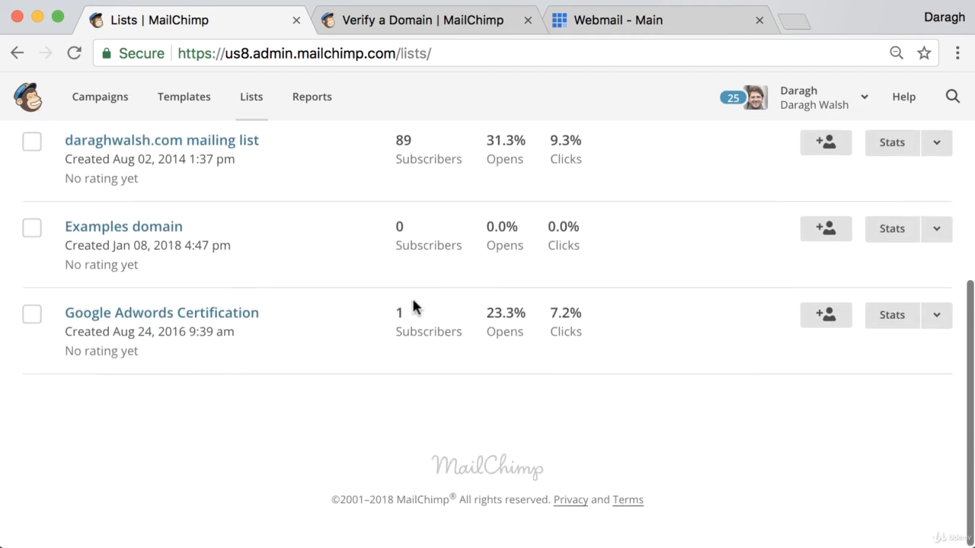
{"action": "scroll", "coordinate": [414, 307], "scroll_direction": "up", "scroll_amount": 1}
- Start an import into the existing list and preview the CSV upload option
{"action": "left_click", "coordinate": [936, 203]}
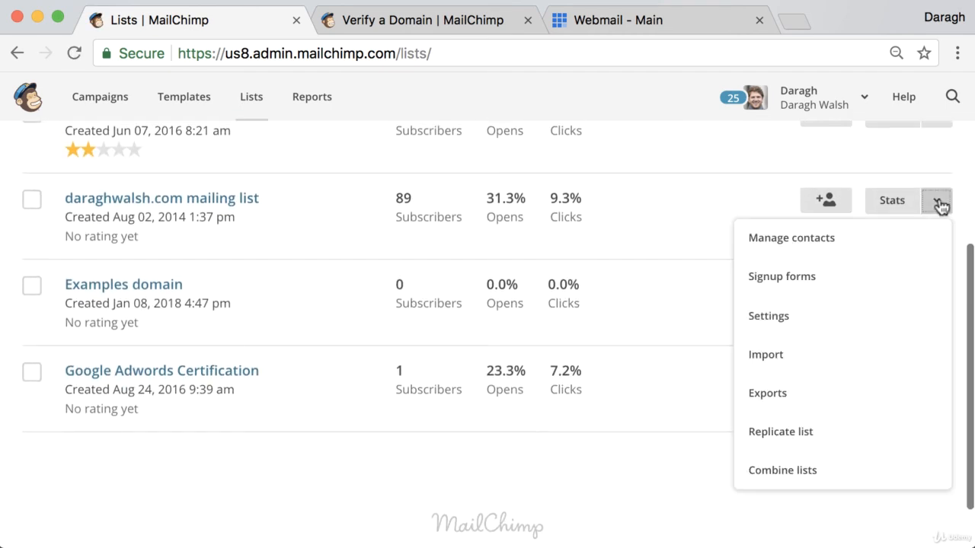
{"action": "left_click", "coordinate": [829, 354]}
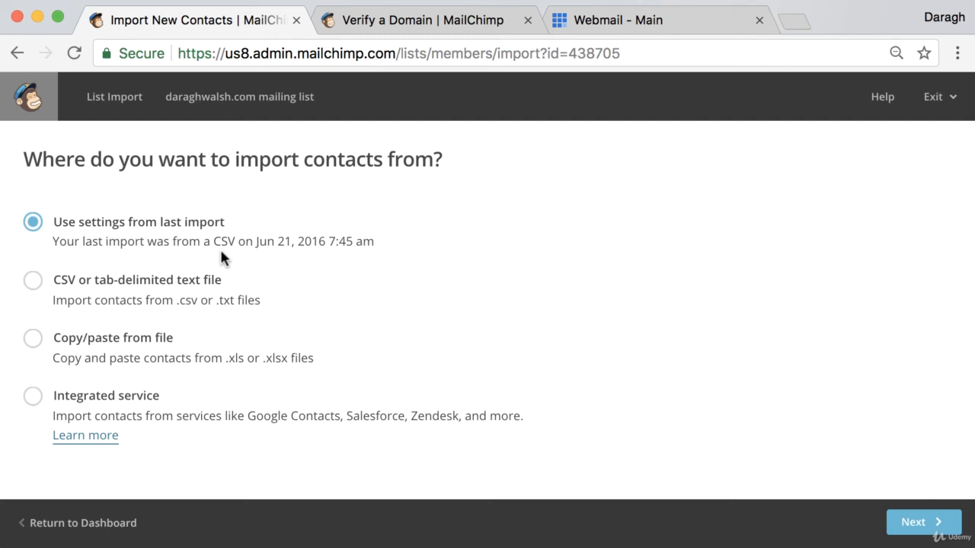
{"action": "left_click", "coordinate": [34, 285]}
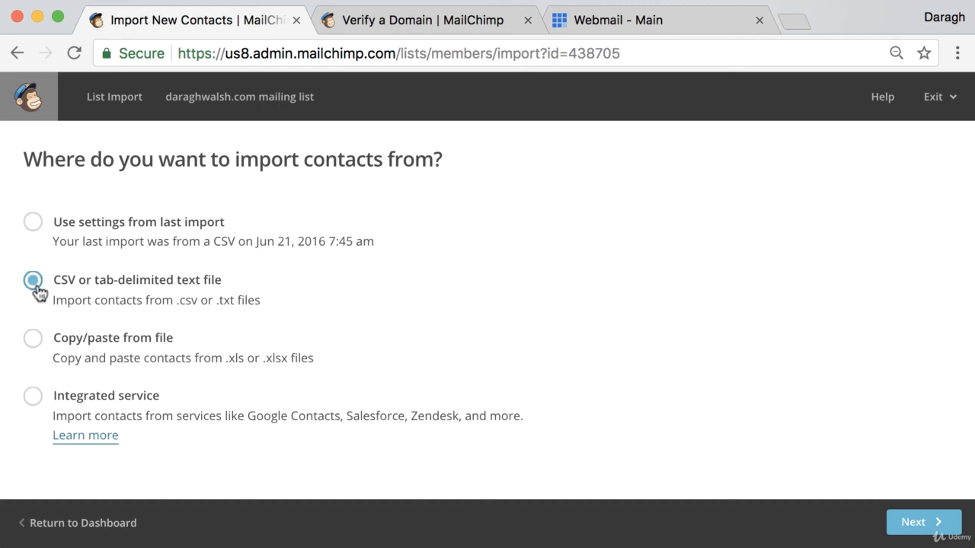
{"action": "left_click", "coordinate": [918, 524]}
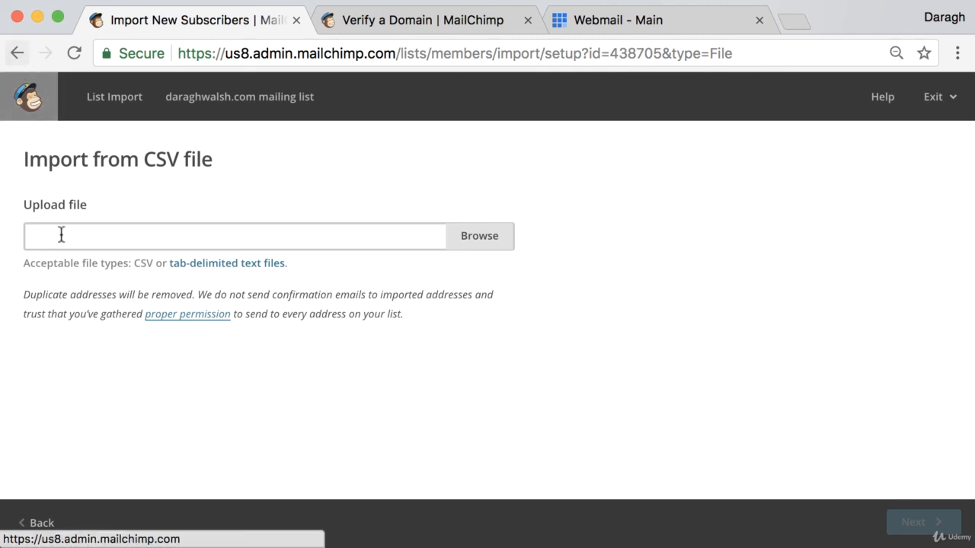
{"action": "left_click", "coordinate": [54, 519]}
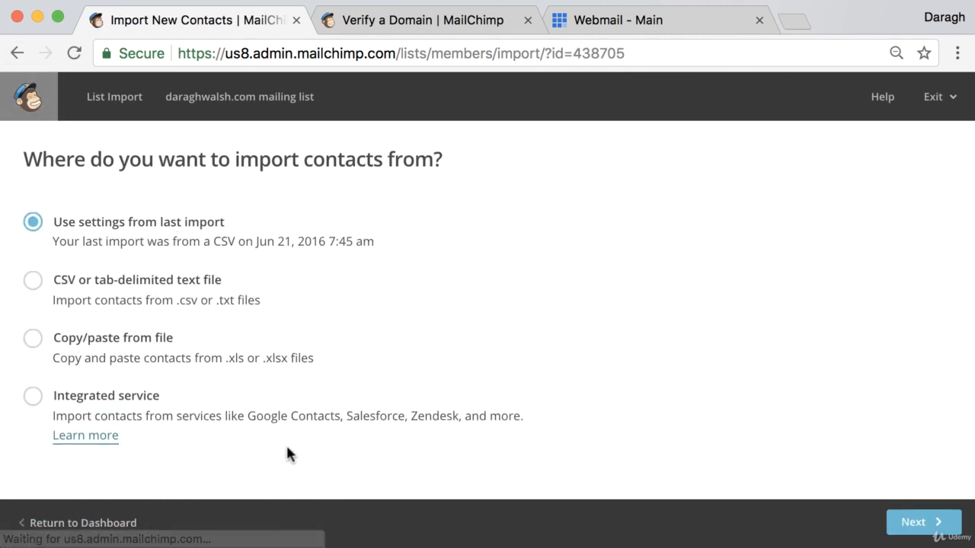
- Preview the copy/paste from spreadsheet import option and return to source choices
{"action": "left_click", "coordinate": [40, 340]}
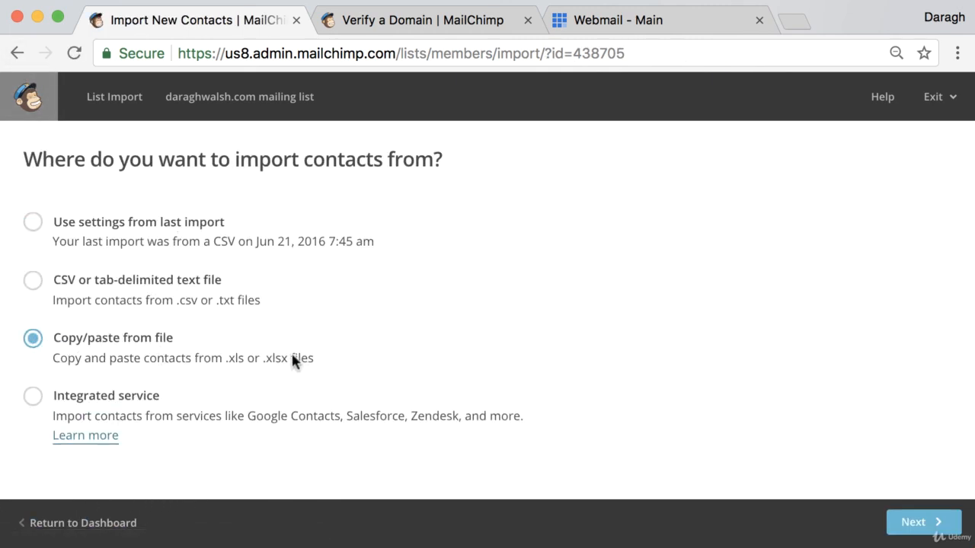
{"action": "left_click", "coordinate": [922, 523]}
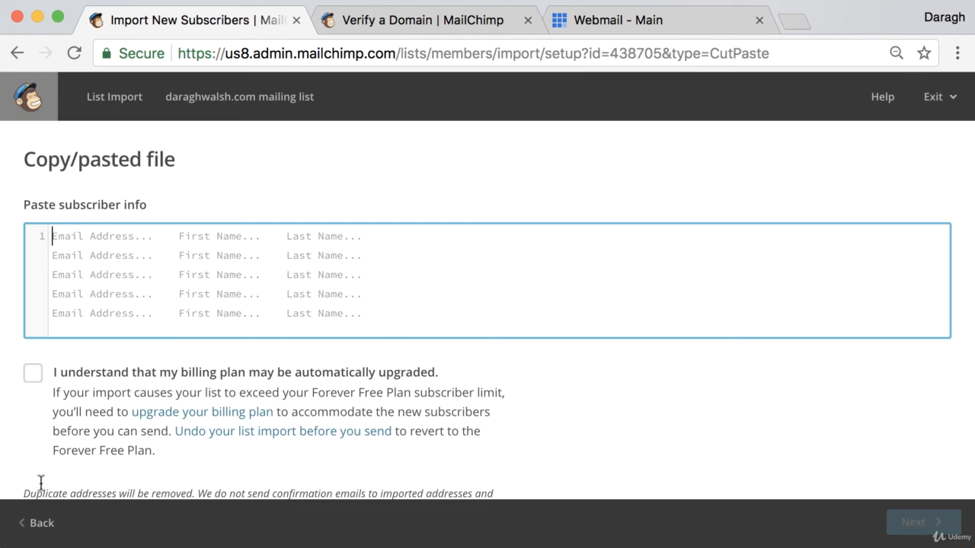
{"action": "left_click", "coordinate": [36, 524]}
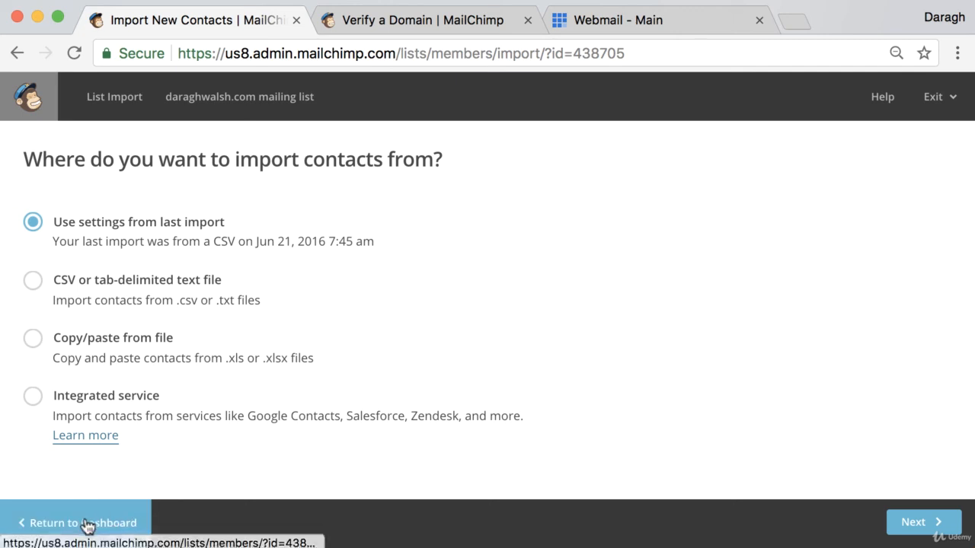
- Return to the dashboard, check the Verify a Domain help article, then view All subscribers
{"action": "left_click", "coordinate": [86, 523]}
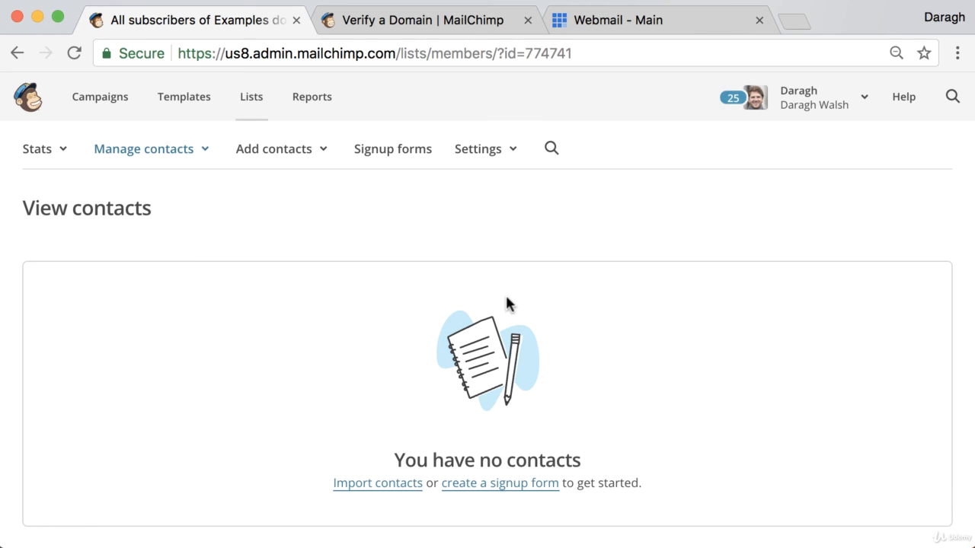
{"action": "left_click", "coordinate": [446, 22]}
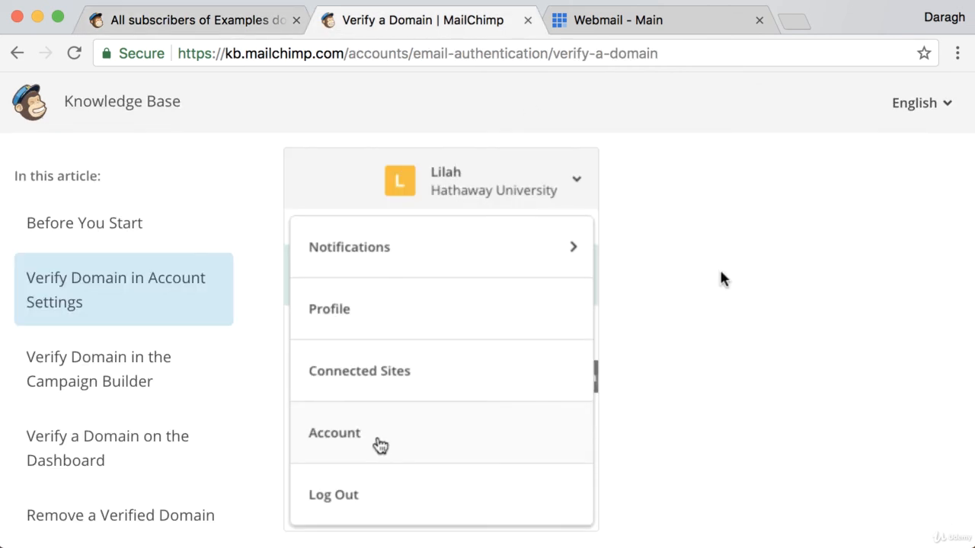
{"action": "scroll", "coordinate": [716, 273], "scroll_direction": "down", "scroll_amount": 3}
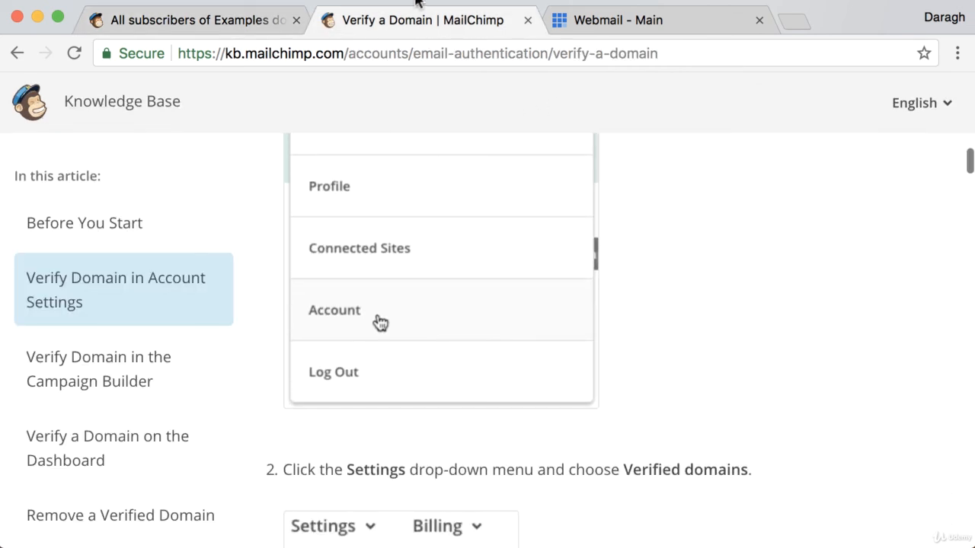
{"action": "left_click", "coordinate": [241, 25]}
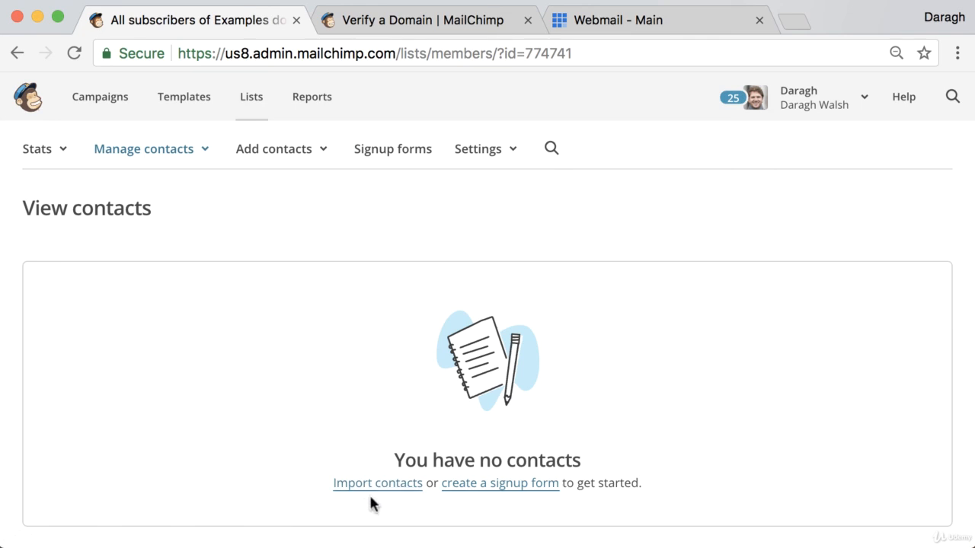